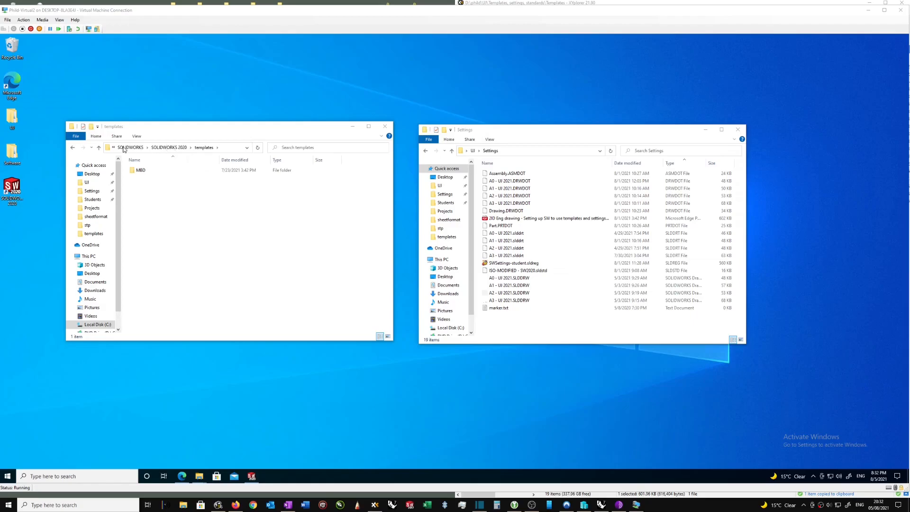
# Arrange the SOLIDWORKS templates folder window and the Settings folder window side by side
pyautogui.moveTo(547, 136); pyautogui.dragTo(549, 137)
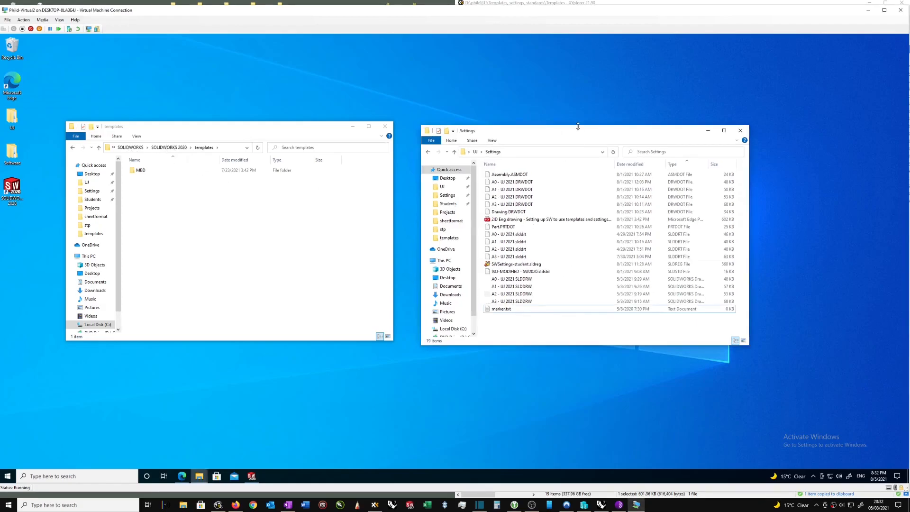
pyautogui.moveTo(298, 127); pyautogui.dragTo(313, 130)
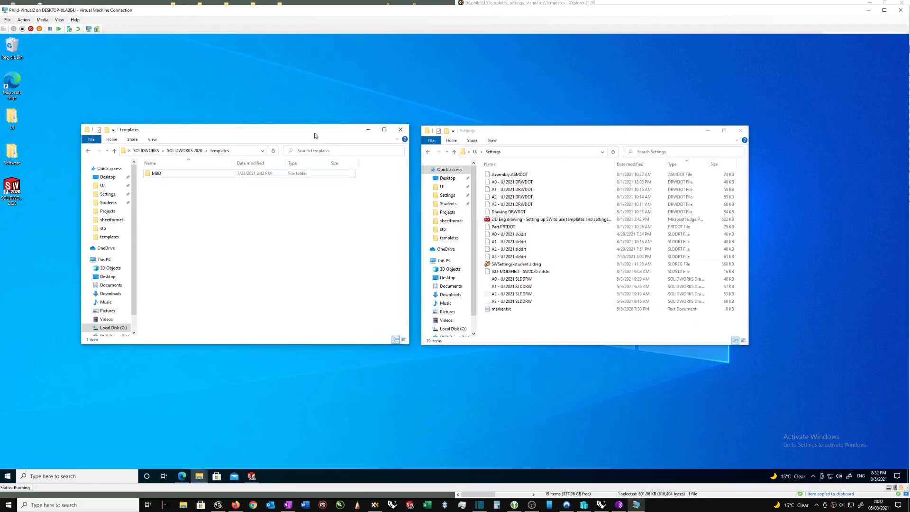
pyautogui.click(496, 153)
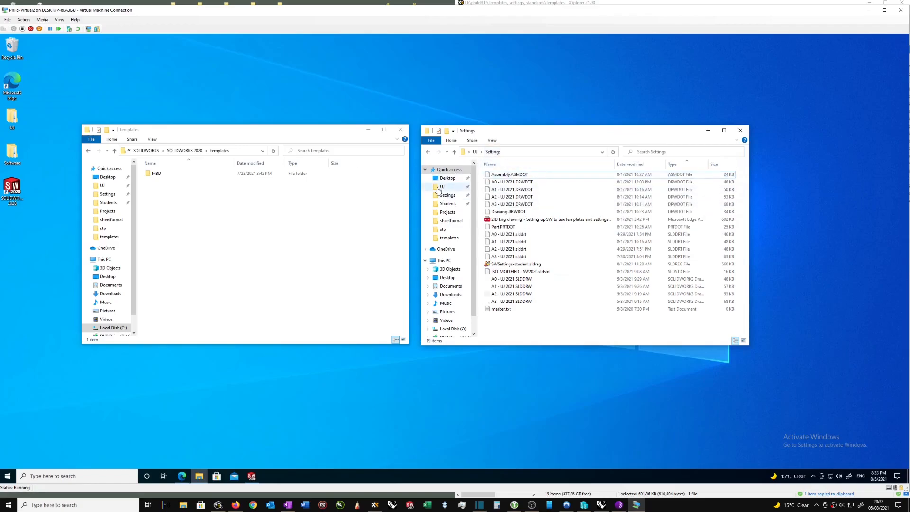
pyautogui.click(522, 152)
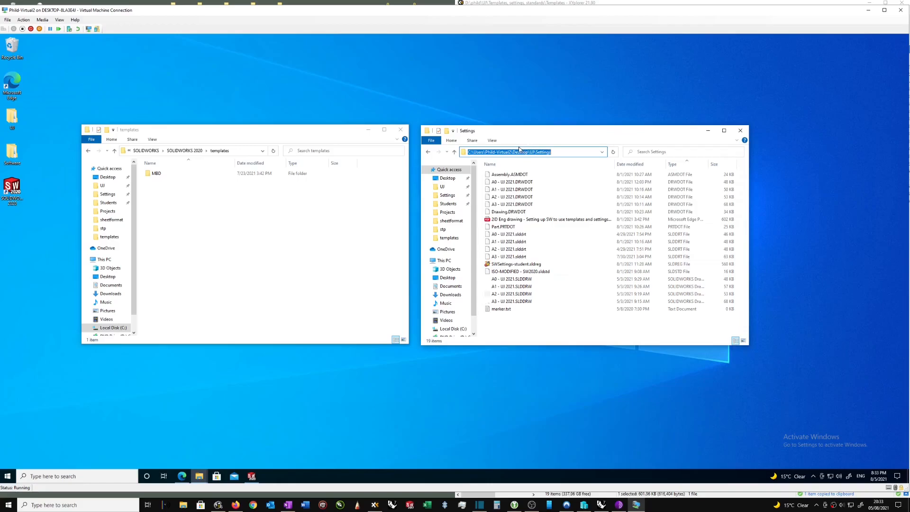
pyautogui.click(512, 152)
pyautogui.moveTo(512, 152); pyautogui.dragTo(534, 152)
pyautogui.press('BackSpace')
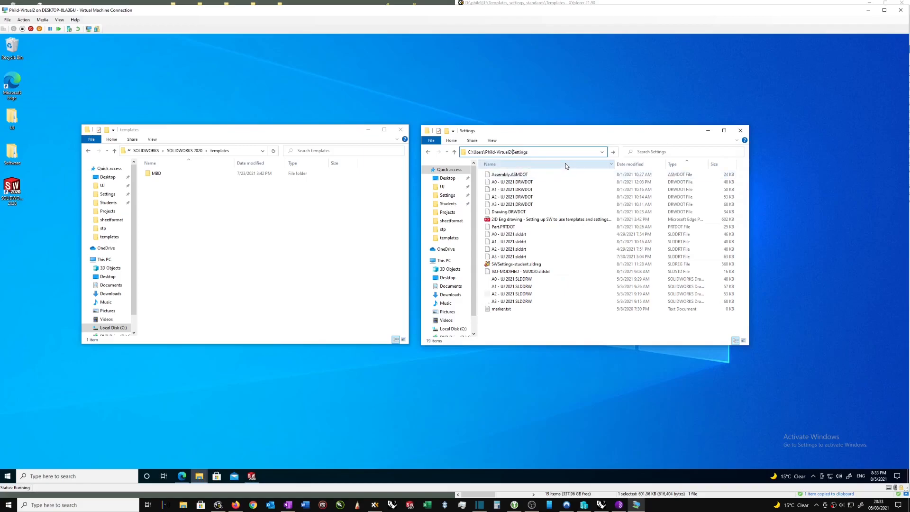
pyautogui.press('Return')
pyautogui.click(530, 255)
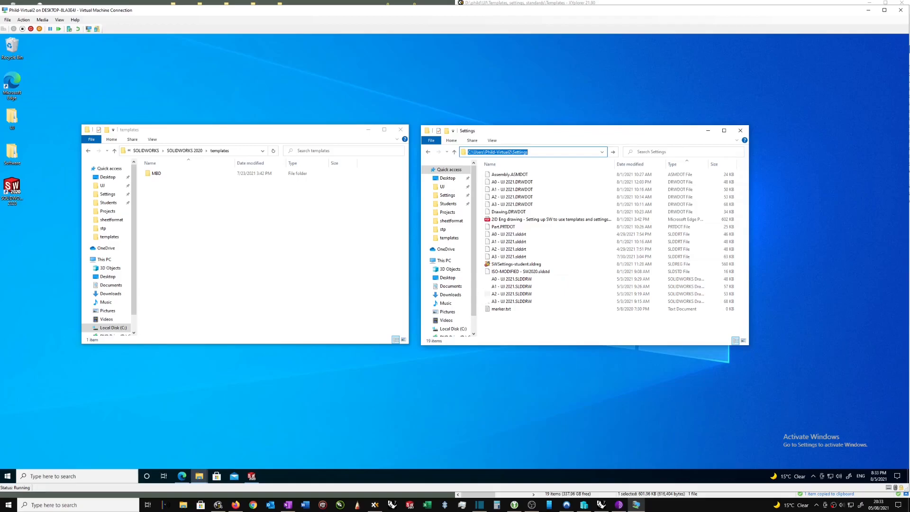
pyautogui.press('Escape')
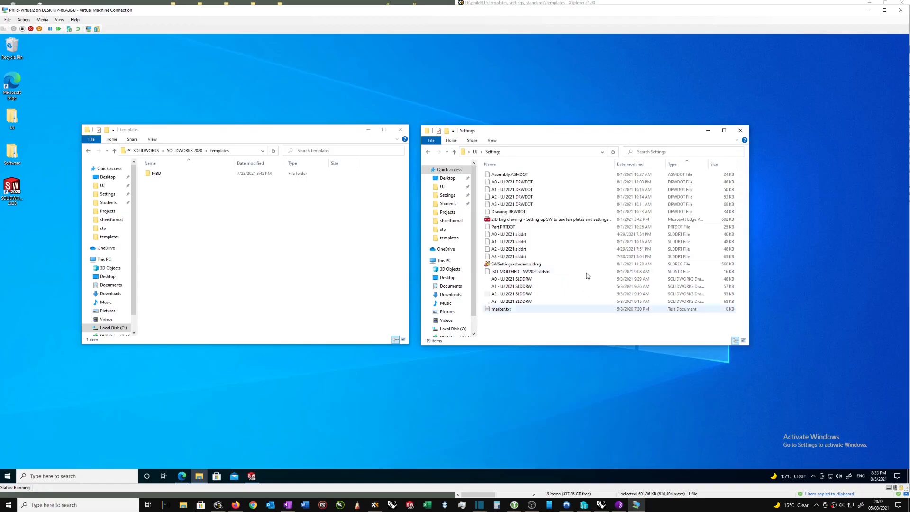
# Examine the setup instructions PDF for the destination folders of the template and sheet format files, then minimise it
pyautogui.click(567, 224)
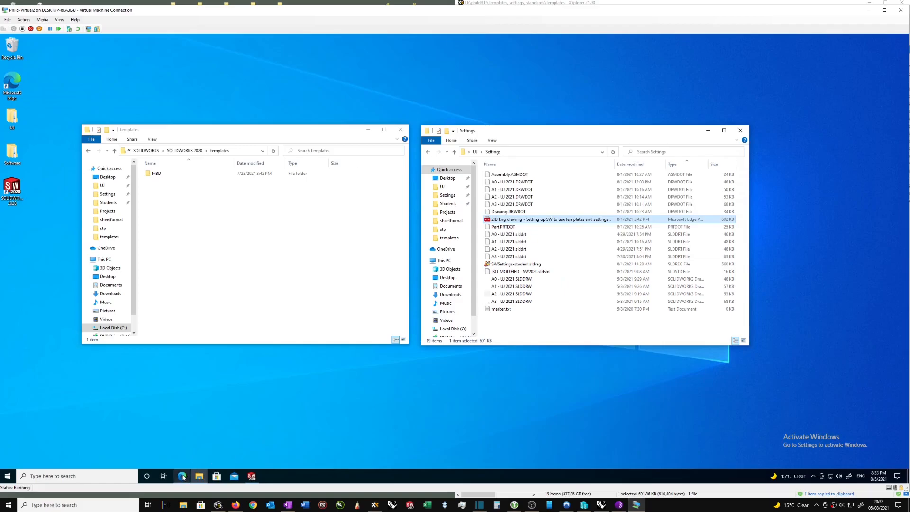
pyautogui.click(182, 477)
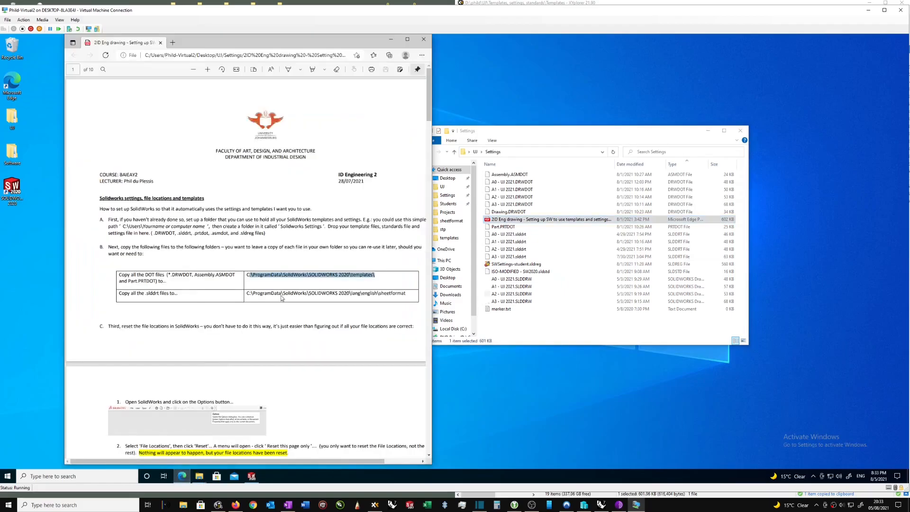
pyautogui.moveTo(309, 40); pyautogui.dragTo(276, 42)
pyautogui.click(351, 282)
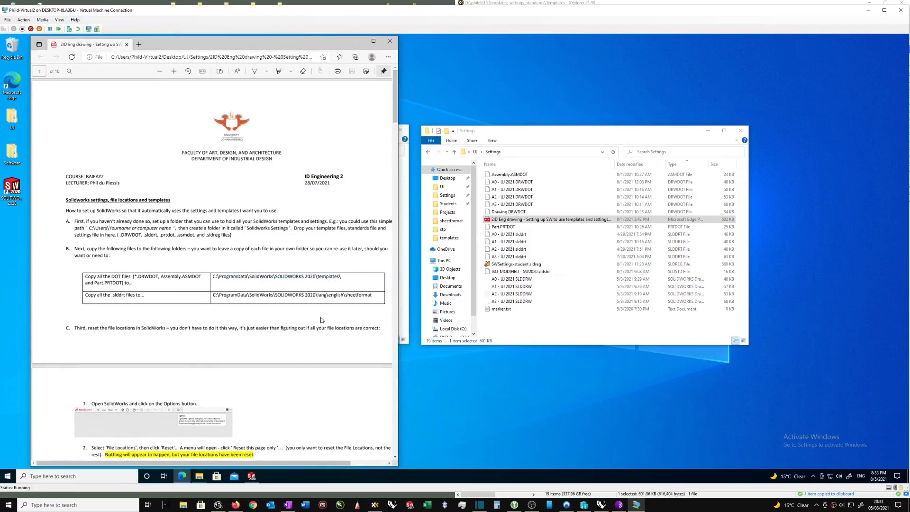
pyautogui.click(357, 41)
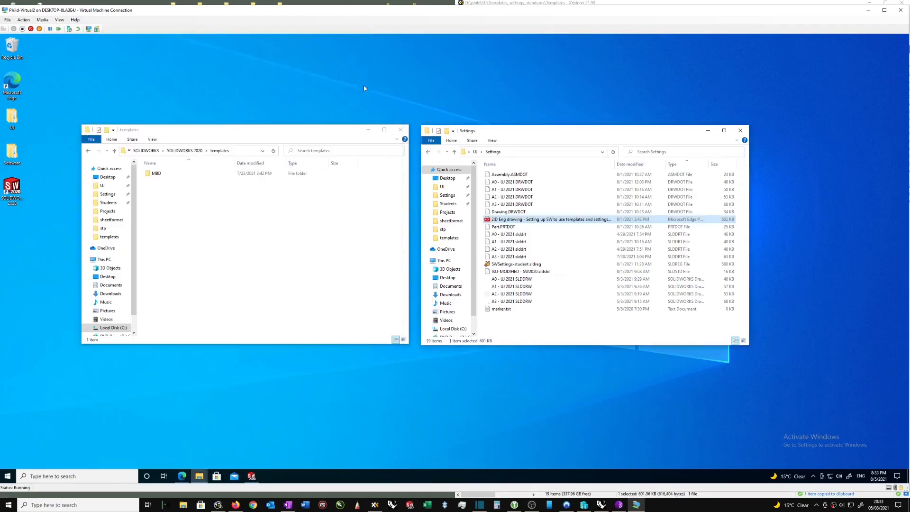
# Copy the path C:\ProgramData\SolidWorks\SOLIDWORKS 2020\templates\ from the instructions PDF and go to it in the destination folder window
pyautogui.click(181, 476)
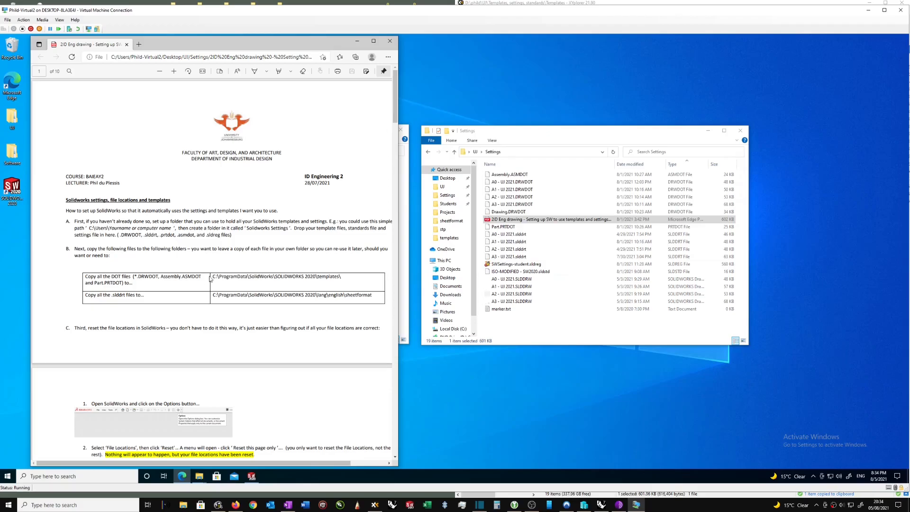
pyautogui.moveTo(212, 276); pyautogui.dragTo(339, 277)
pyautogui.hotkey('ctrl', 'c')
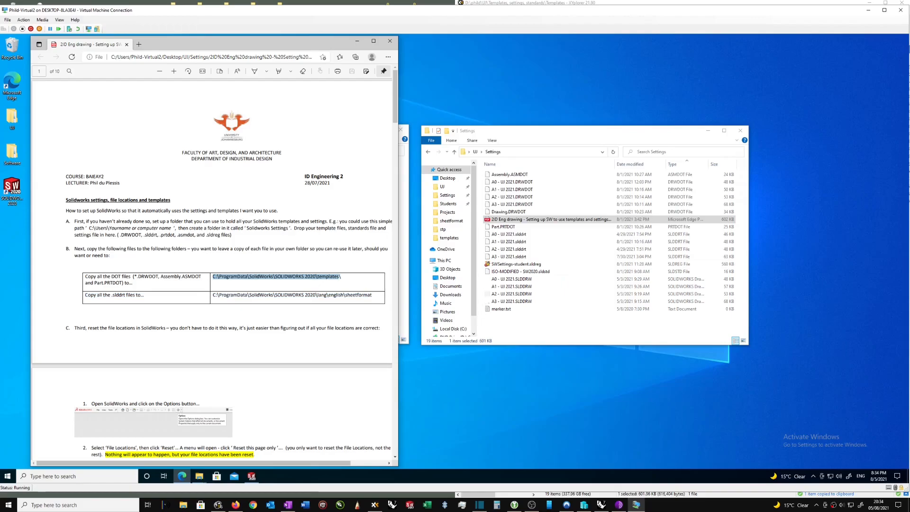
pyautogui.rightClick(359, 271)
pyautogui.click(356, 41)
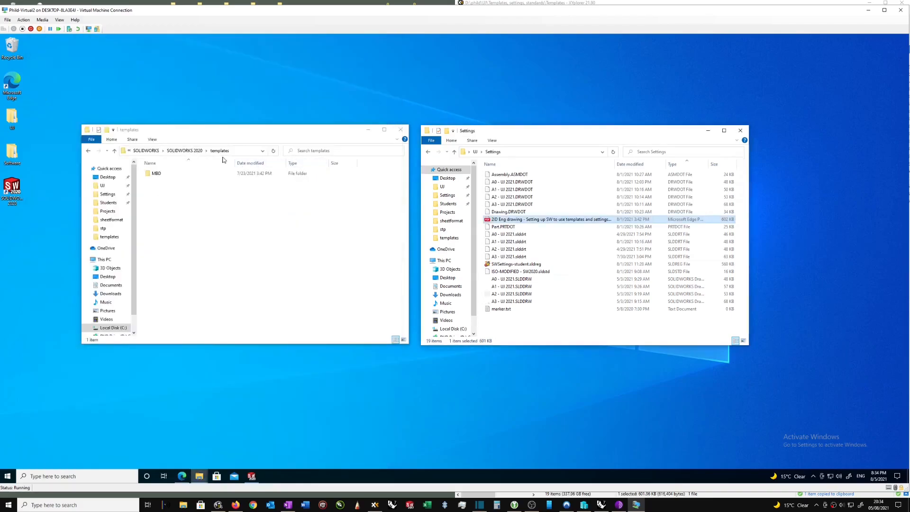
pyautogui.click(236, 152)
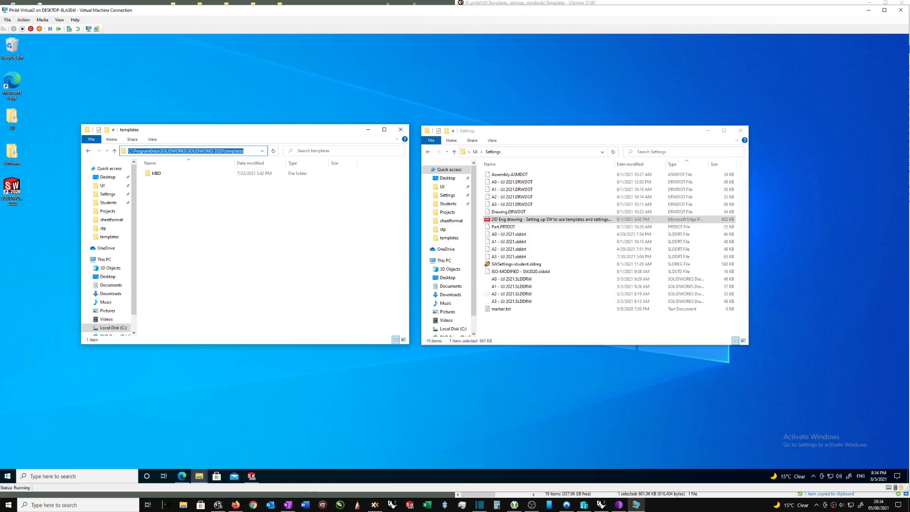
pyautogui.hotkey('ctrl', 'v')
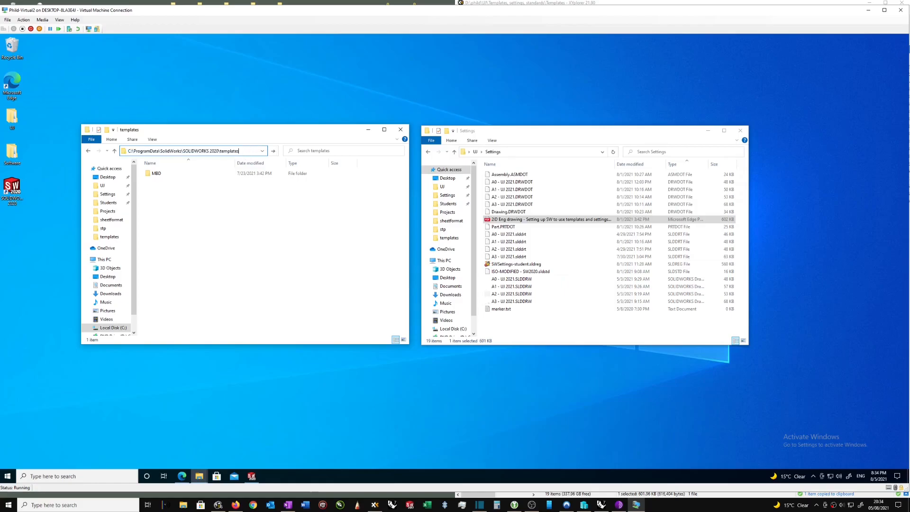
pyautogui.write('\\')
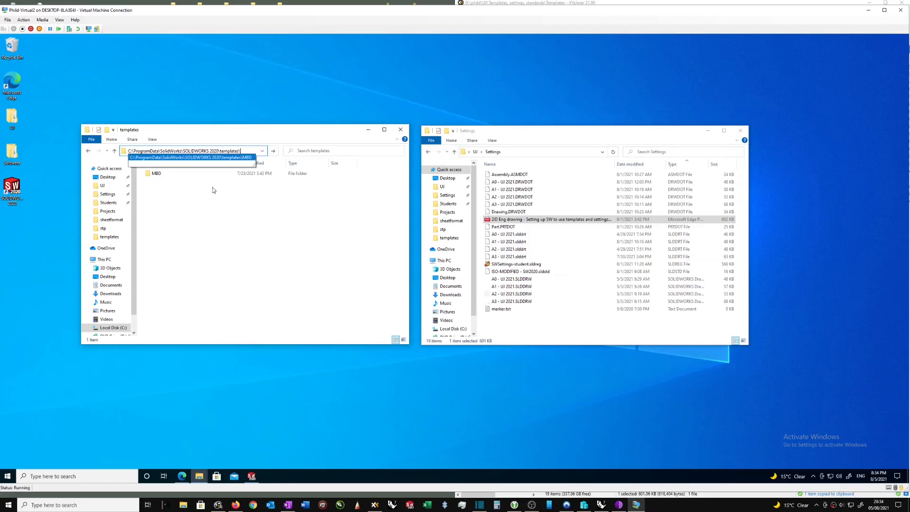
pyautogui.press('Return')
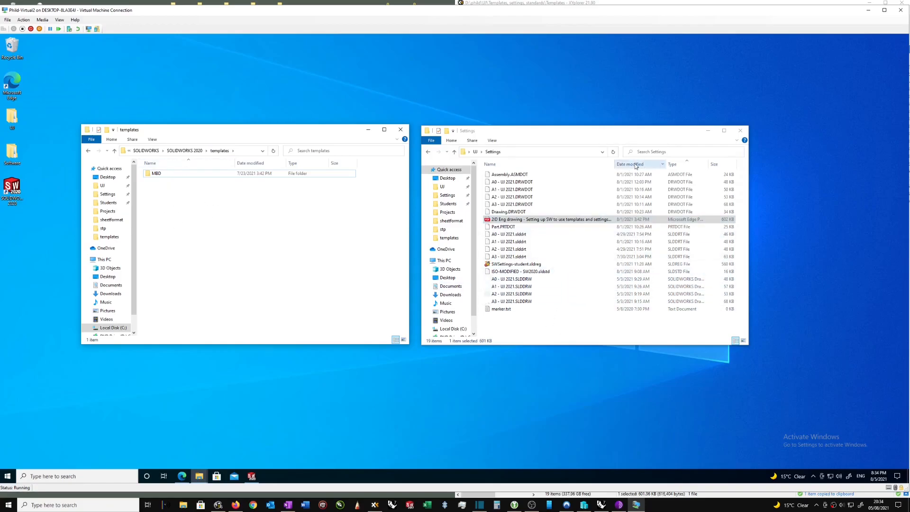
# Sort the Settings folder by file type and copy all DRWDOT files, Assembly.ASMDOT and Part.PRTDOT into the templates folder
pyautogui.click(674, 166)
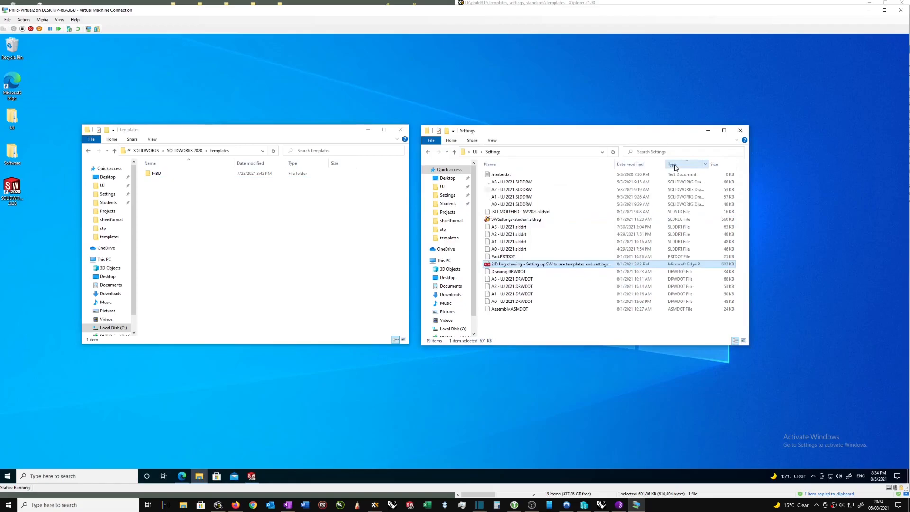
pyautogui.moveTo(546, 328)
pyautogui.mouseDown()
pyautogui.moveTo(528, 317)
pyautogui.moveTo(505, 269)
pyautogui.mouseUp()
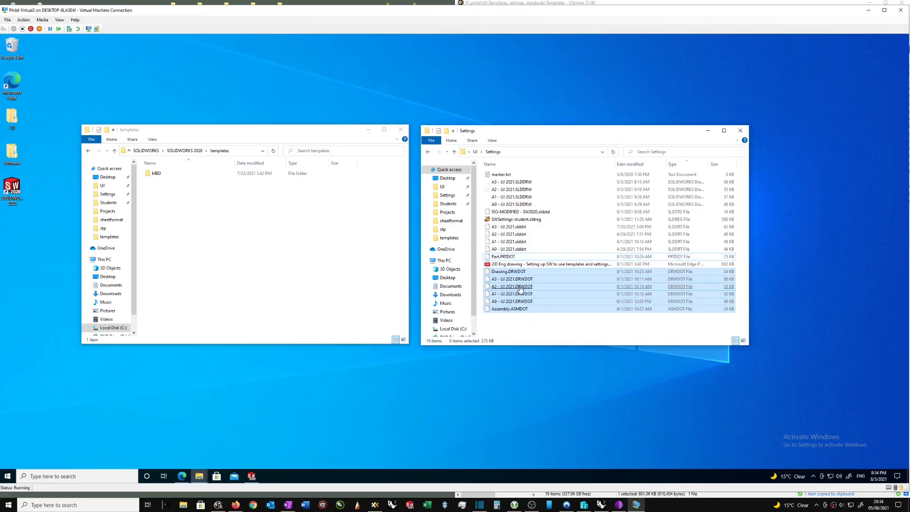
pyautogui.moveTo(512, 284); pyautogui.dragTo(290, 269)
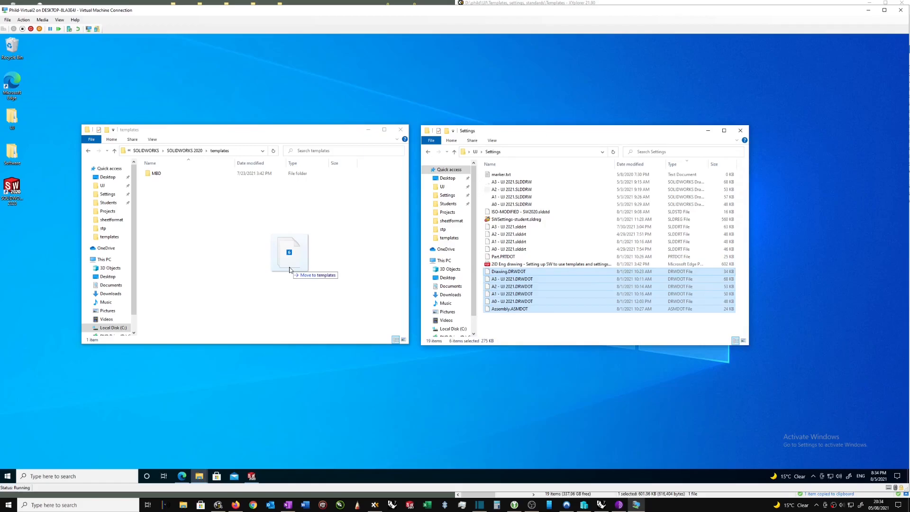
pyautogui.moveTo(290, 270); pyautogui.dragTo(290, 269)
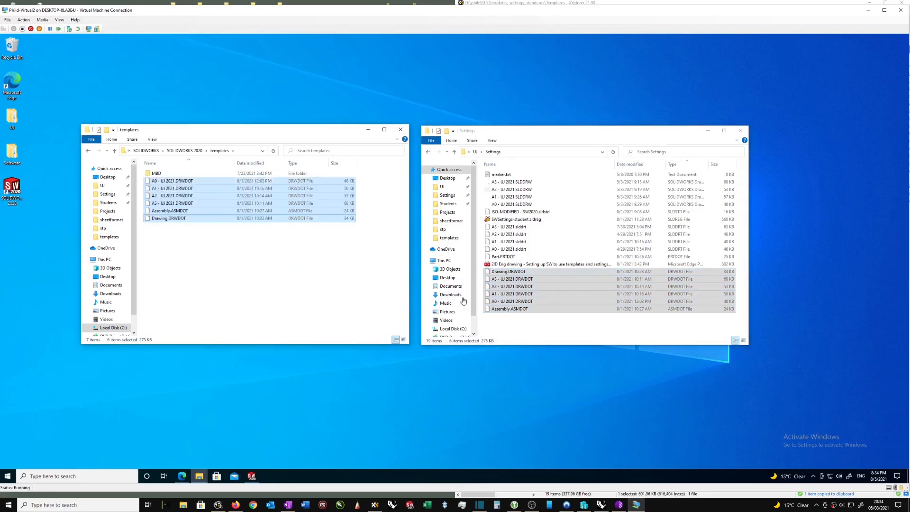
pyautogui.click(547, 327)
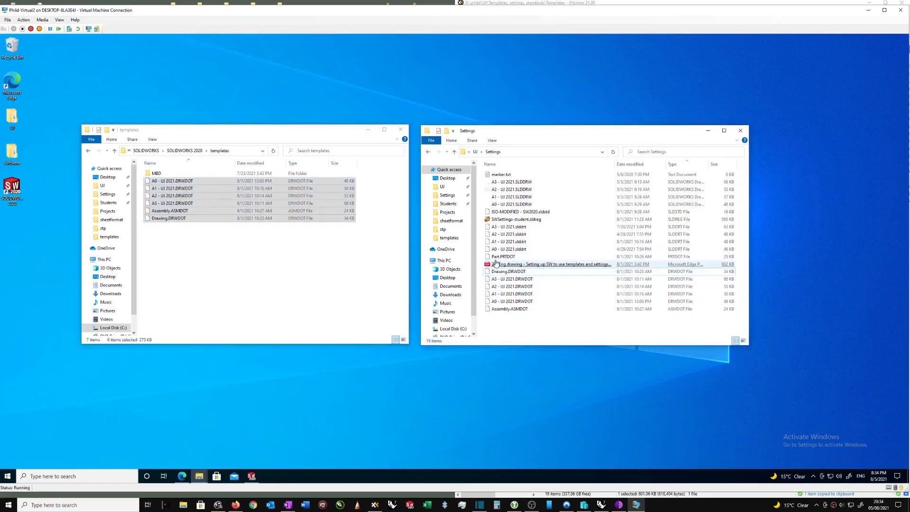
pyautogui.moveTo(504, 256); pyautogui.dragTo(320, 265)
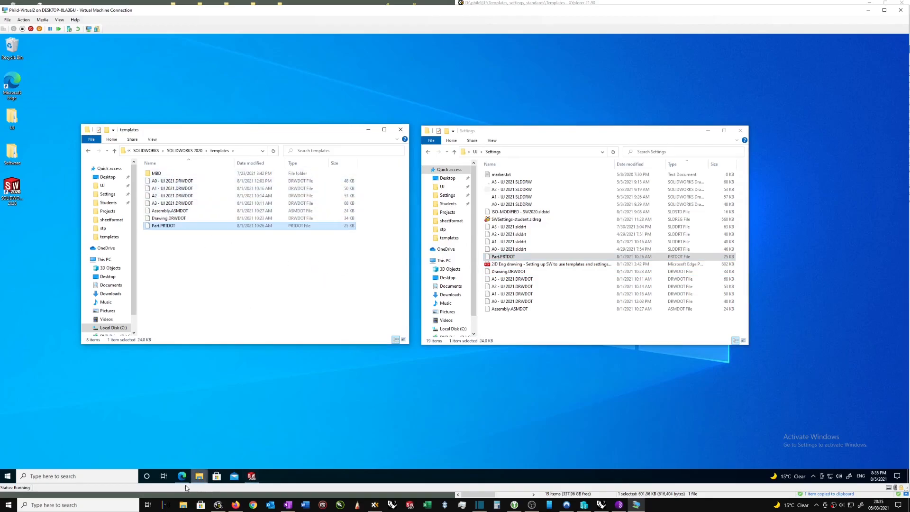
# Copy the path C:\ProgramData\SolidWorks\SOLIDWORKS 2020\lang\english\sheetformat from the PDF, open that folder and check its A0 - UJ 2021 files
pyautogui.click(182, 476)
pyautogui.click(167, 307)
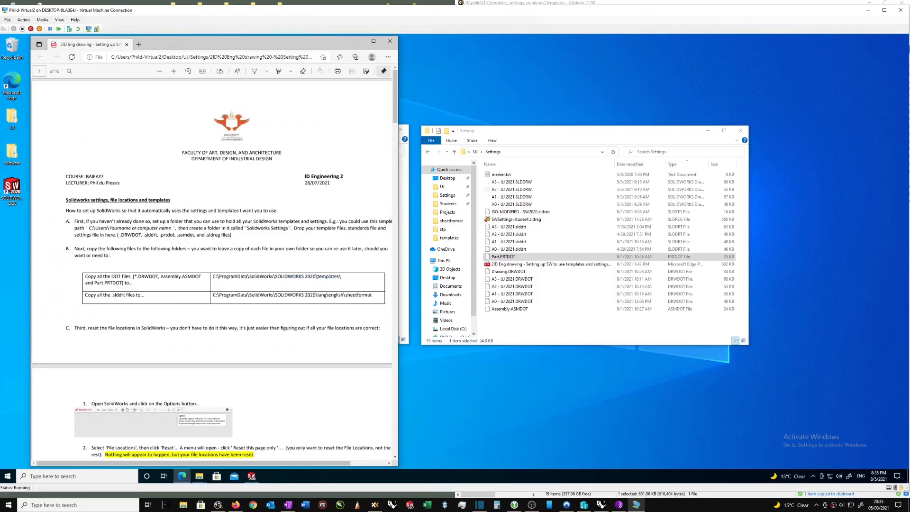
pyautogui.moveTo(212, 294); pyautogui.dragTo(380, 300)
pyautogui.hotkey('ctrl', 'c')
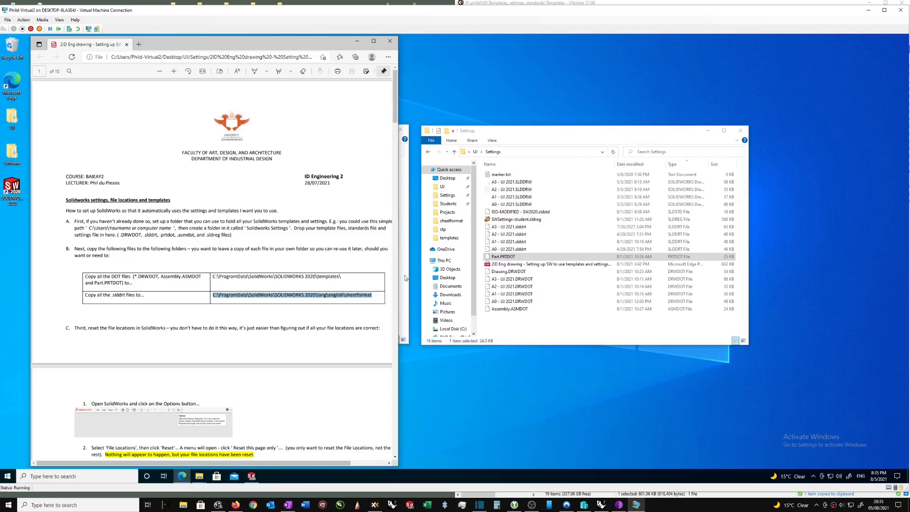
pyautogui.click(404, 291)
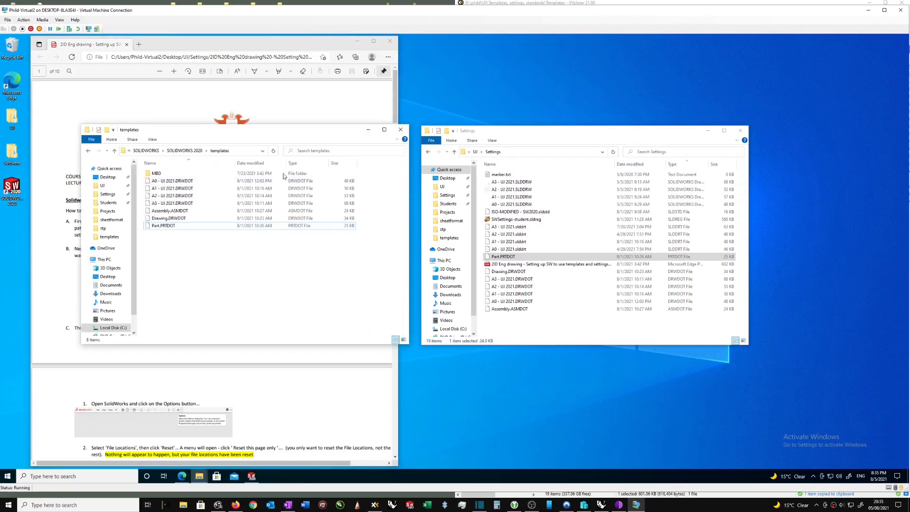
pyautogui.click(239, 151)
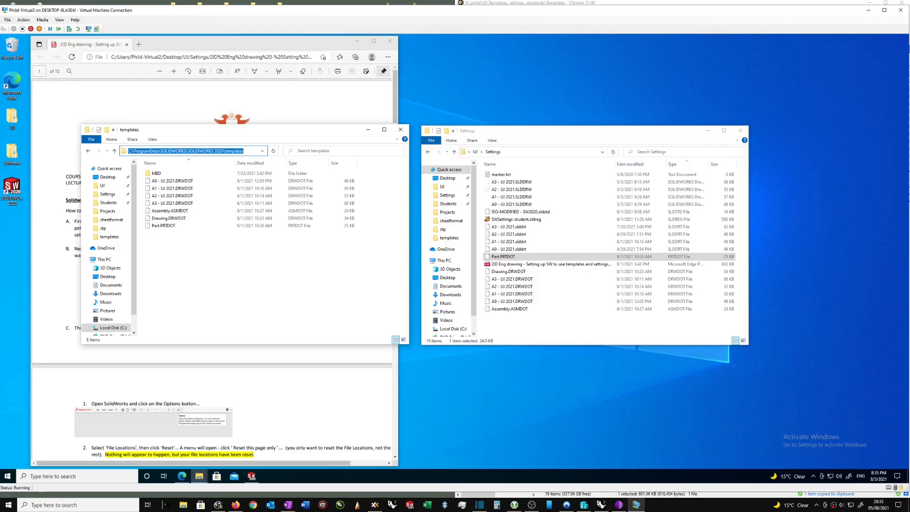
pyautogui.hotkey('ctrl', 'v')
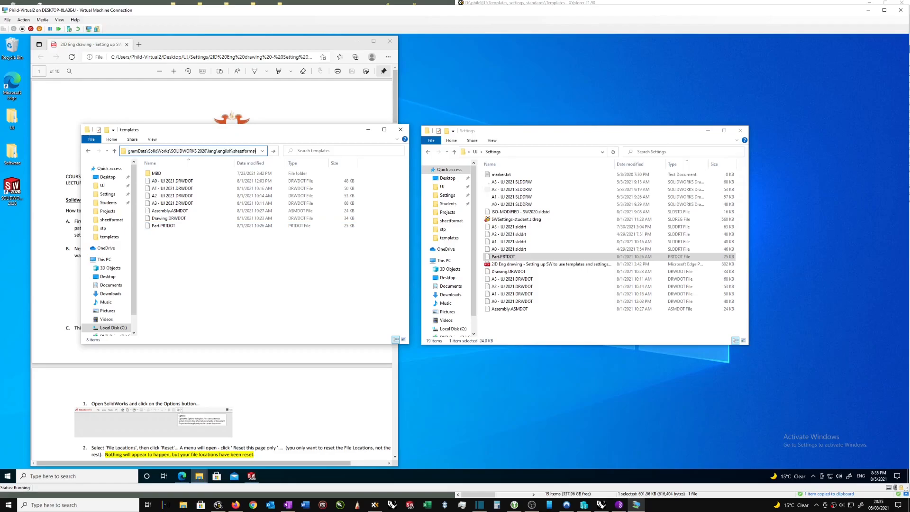
pyautogui.press('Return')
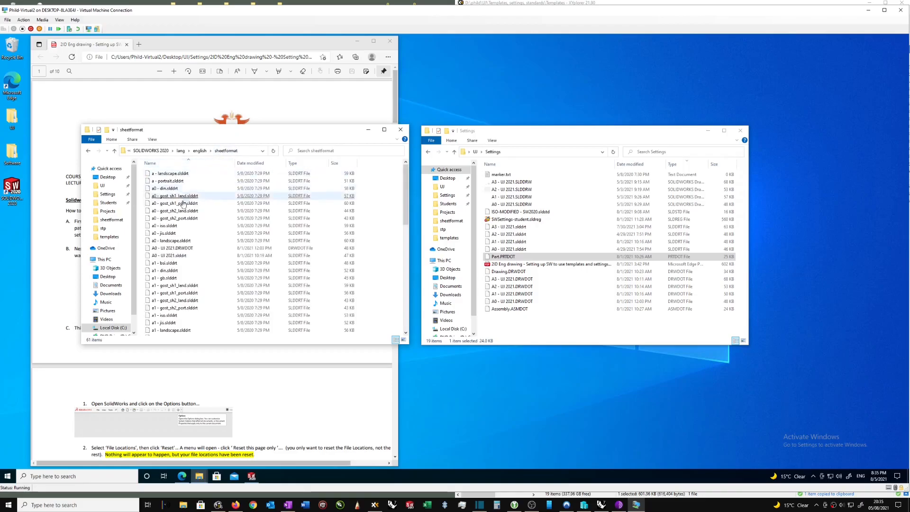
pyautogui.click(183, 256)
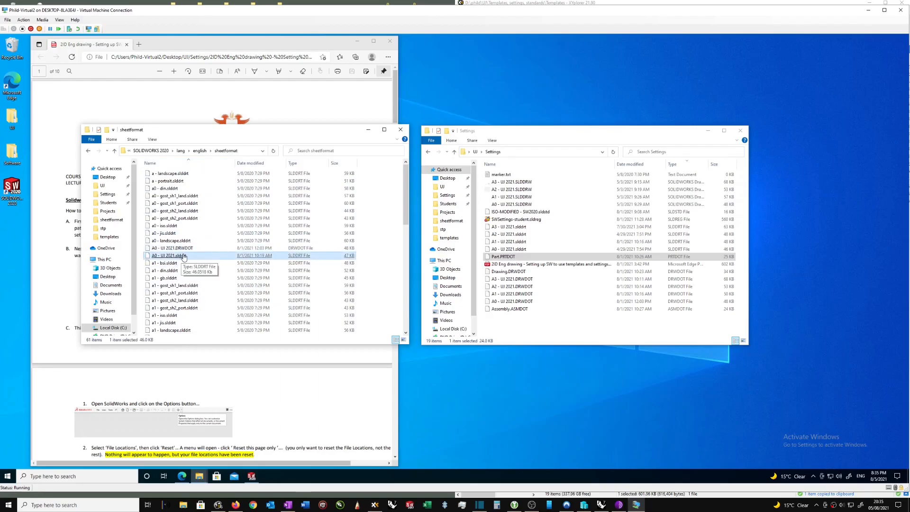
pyautogui.click(185, 249)
pyautogui.click(183, 256)
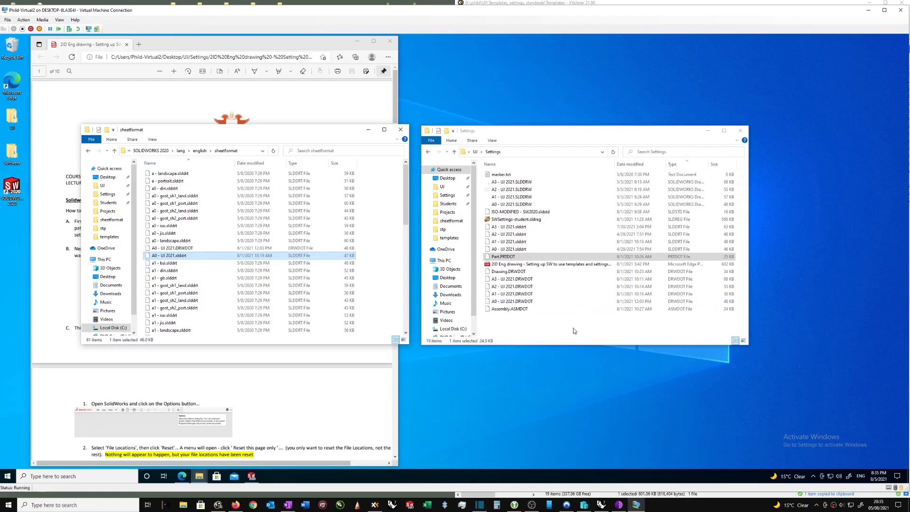
# Try to copy the A0, A1, A2 and A3 - UJ 2021.slddrt files from the Settings folder into the sheetformat folder
pyautogui.click(519, 228)
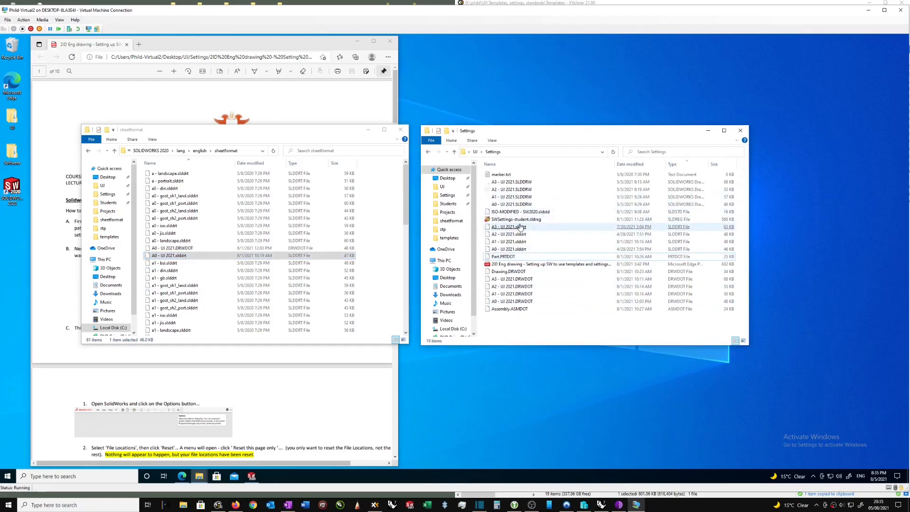
pyautogui.keyDown('shift'); pyautogui.click(508, 234); pyautogui.keyUp('shift')
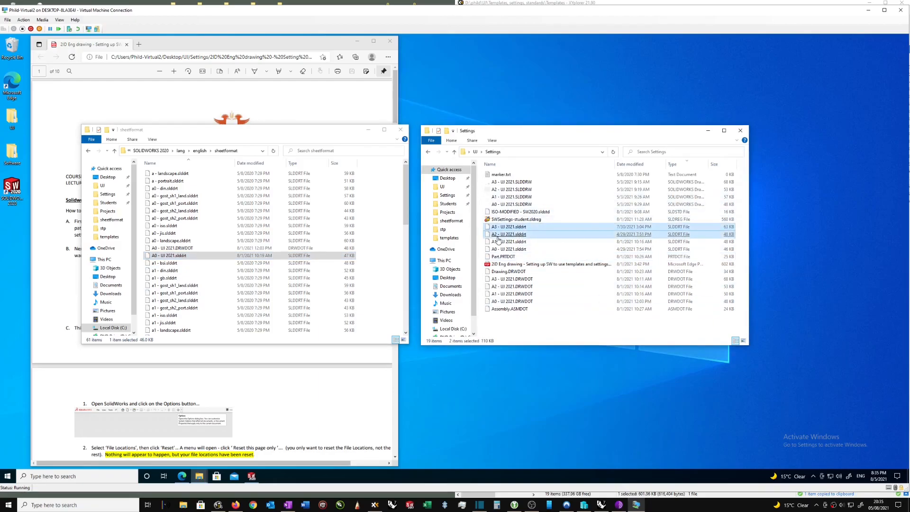
pyautogui.keyDown('shift'); pyautogui.click(504, 249); pyautogui.keyUp('shift')
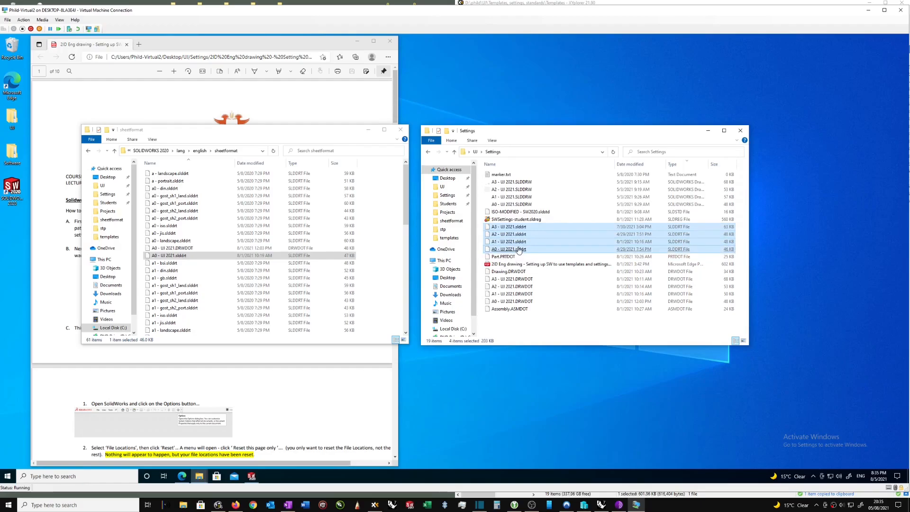
pyautogui.moveTo(519, 251); pyautogui.dragTo(376, 249)
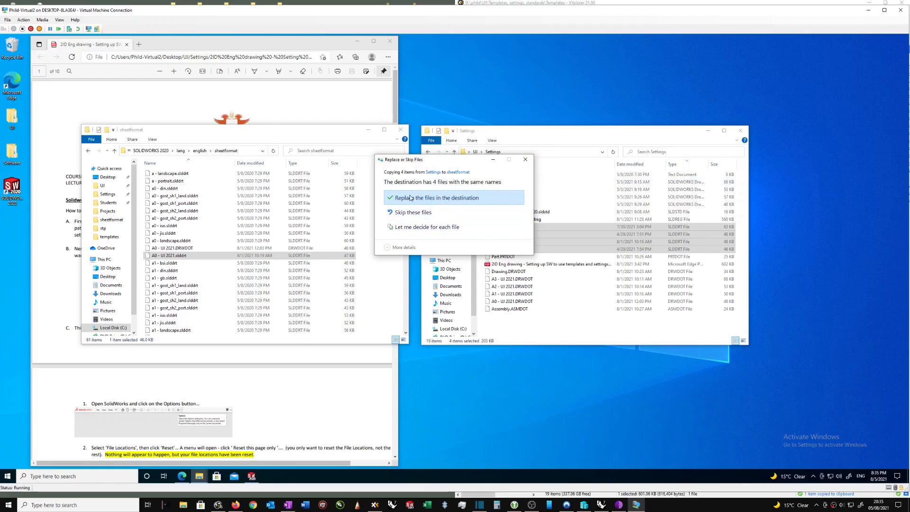
pyautogui.click(525, 159)
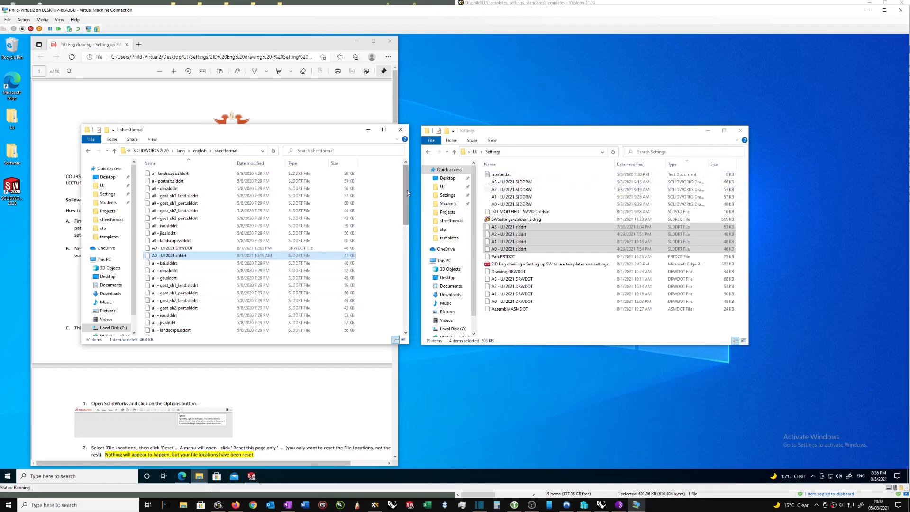
# Close the sheetformat folder window, move the Settings folder window aside and return to the instructions PDF
pyautogui.click(396, 200)
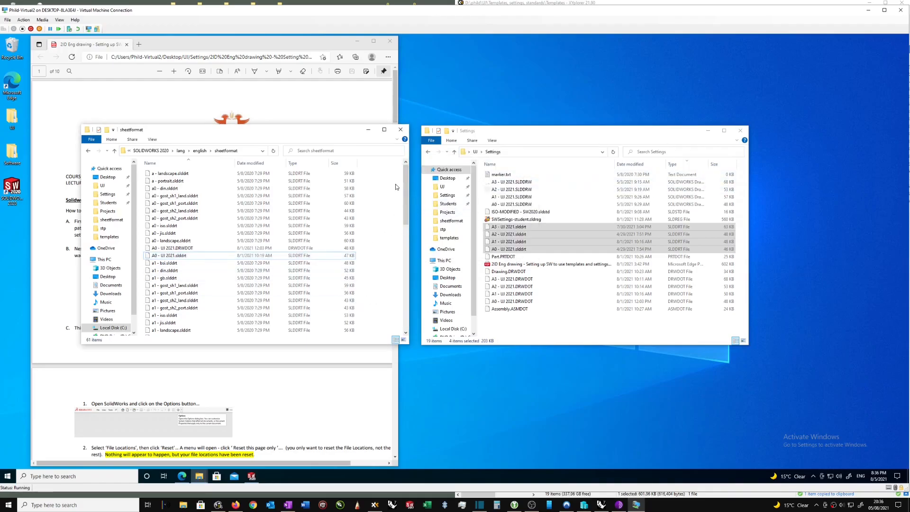
pyautogui.click(401, 131)
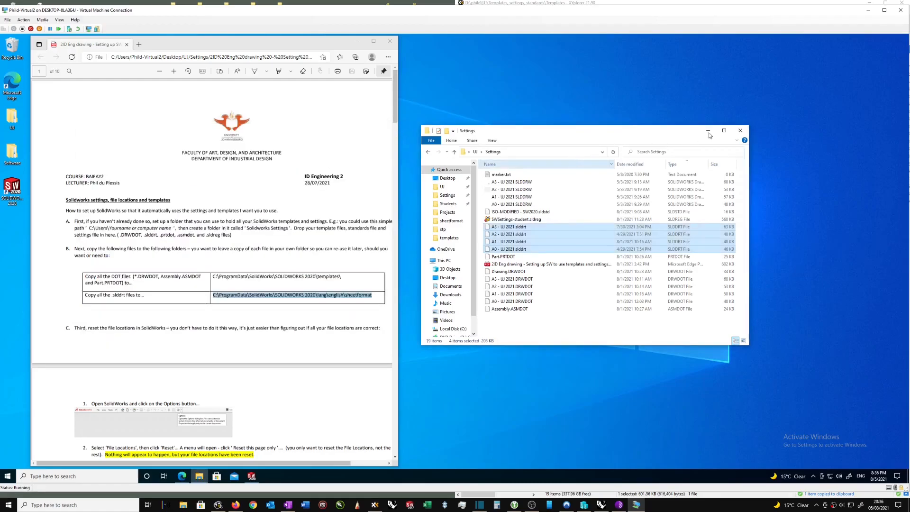
pyautogui.moveTo(676, 136); pyautogui.dragTo(744, 119)
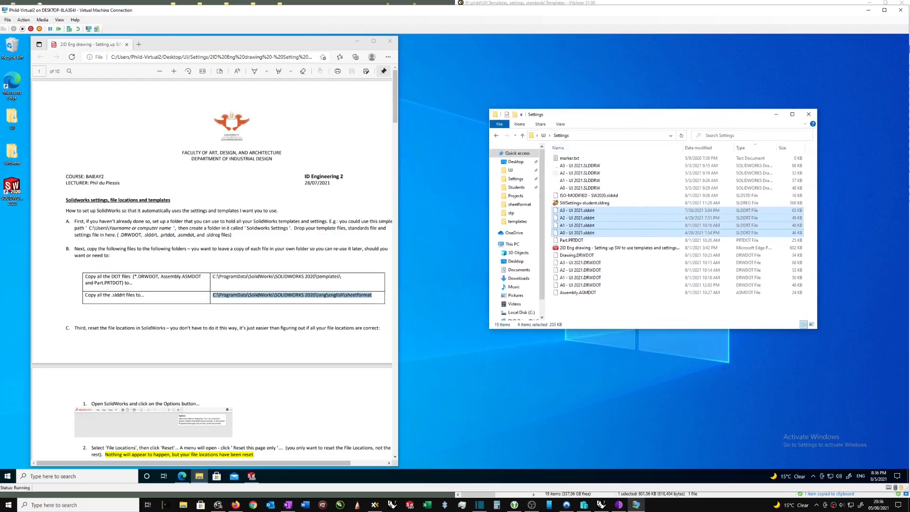
pyautogui.click(207, 341)
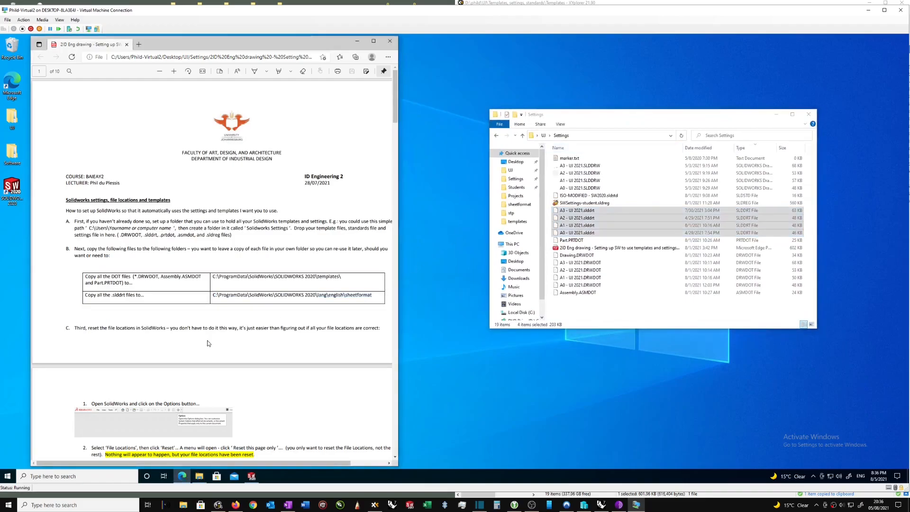
# Switch to SOLIDWORKS and review the File Locations page of the system options and its folder categories
pyautogui.click(251, 476)
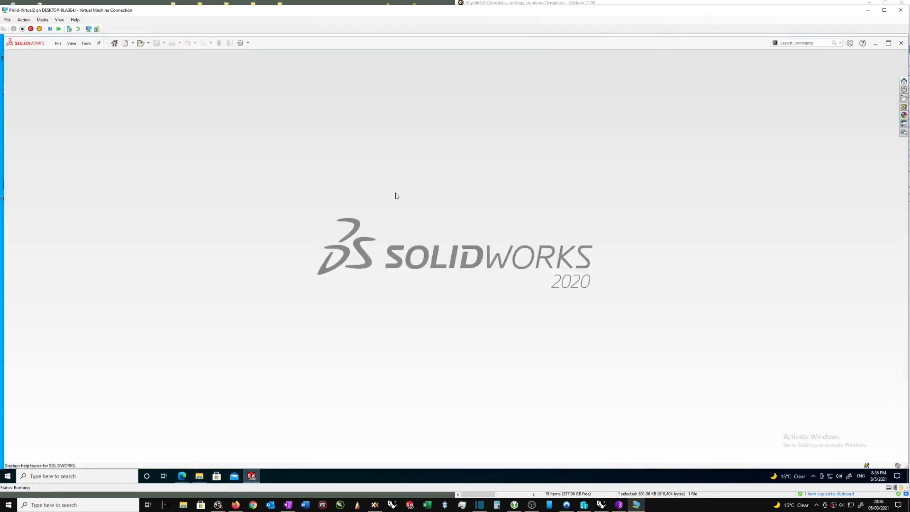
pyautogui.click(240, 43)
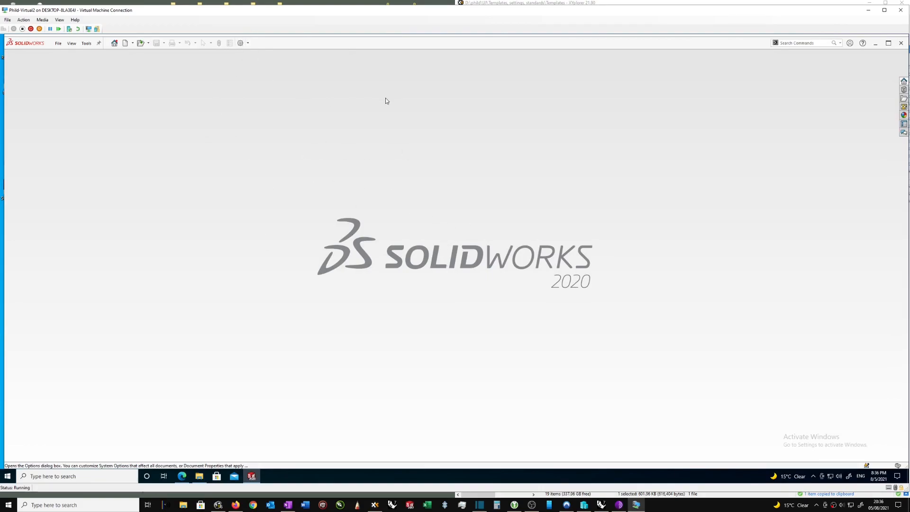
pyautogui.click(240, 43)
pyautogui.moveTo(487, 195); pyautogui.dragTo(308, 87)
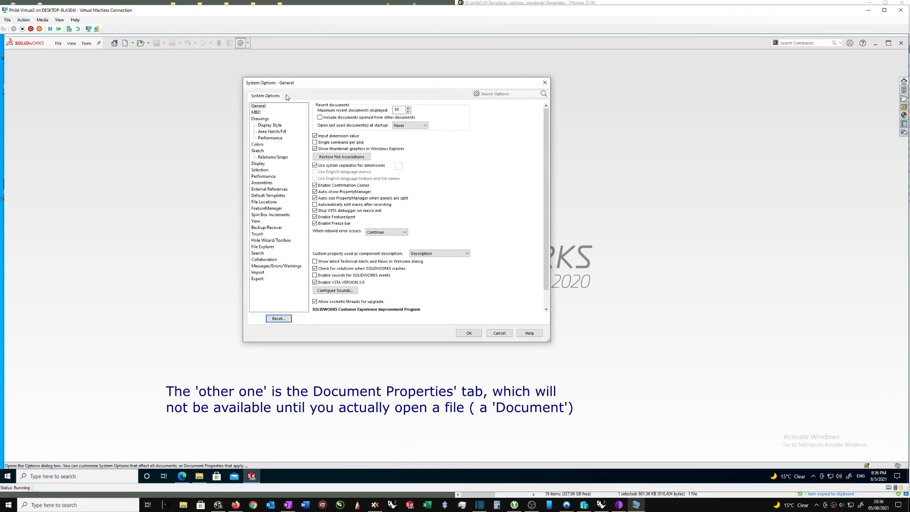
pyautogui.click(264, 202)
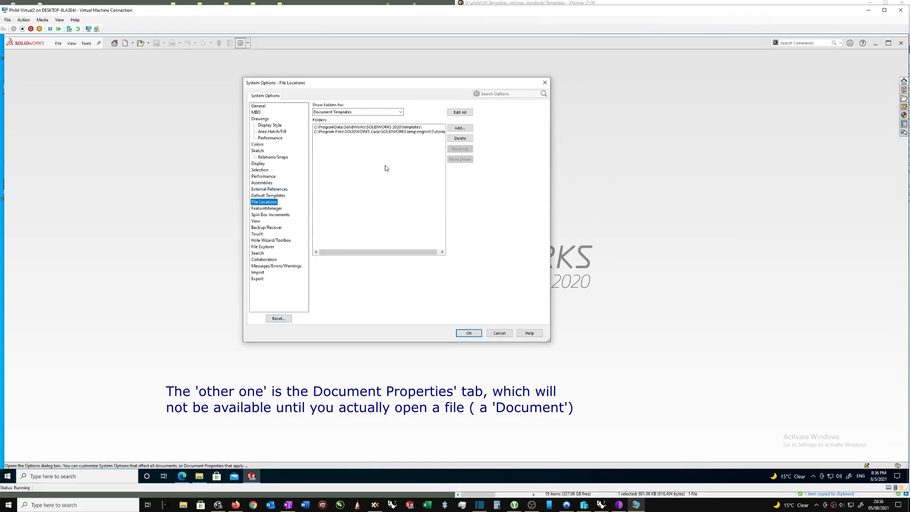
pyautogui.click(401, 112)
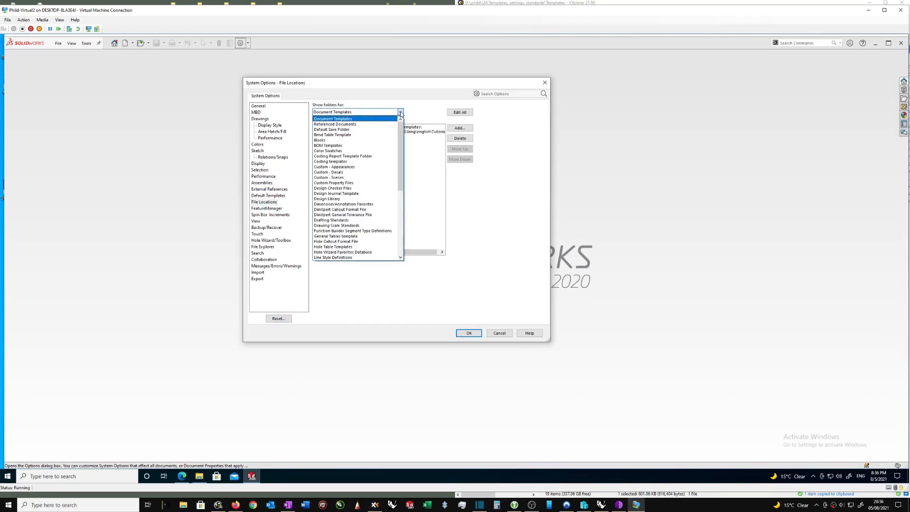
pyautogui.click(490, 233)
pyautogui.click(470, 333)
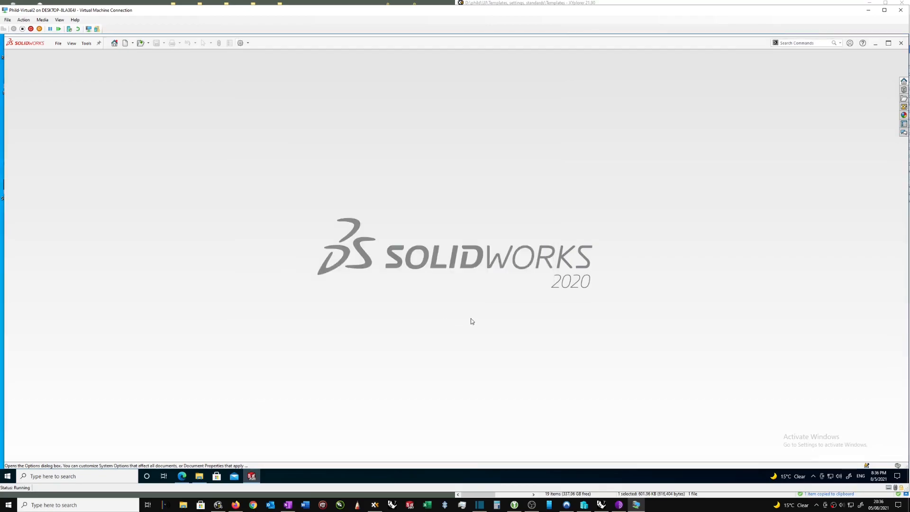
# Check the reset instructions in the PDF and reset only the File Locations page of the SOLIDWORKS system options
pyautogui.click(180, 480)
pyautogui.scroll(-5, 166, 303)
pyautogui.scroll(-3, 211, 316)
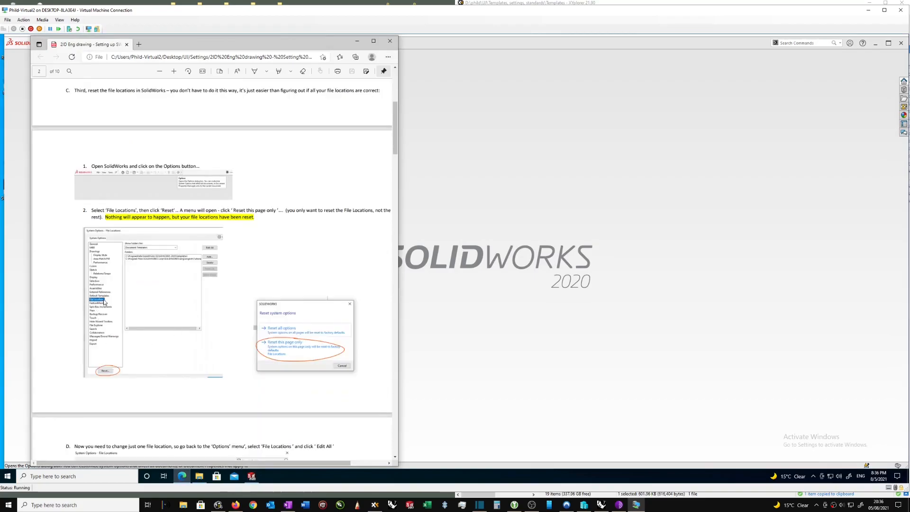
pyautogui.click(357, 41)
pyautogui.click(240, 43)
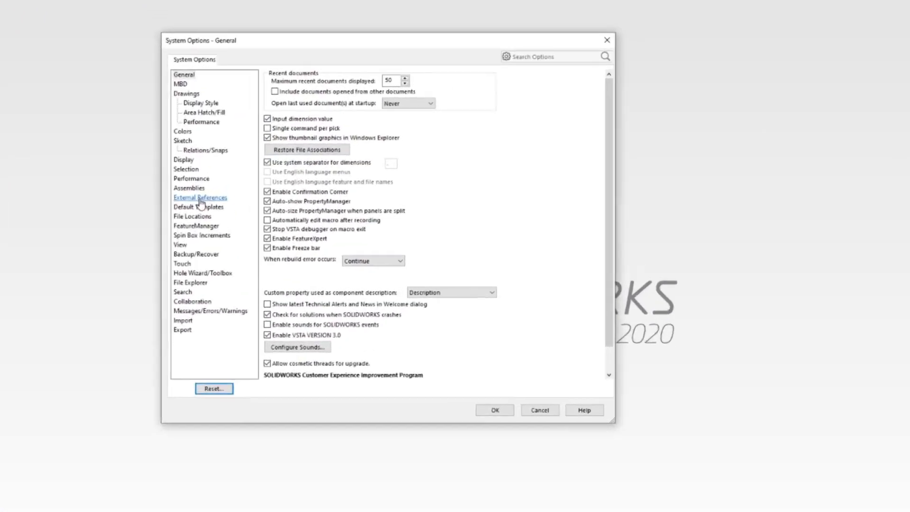
pyautogui.click(263, 201)
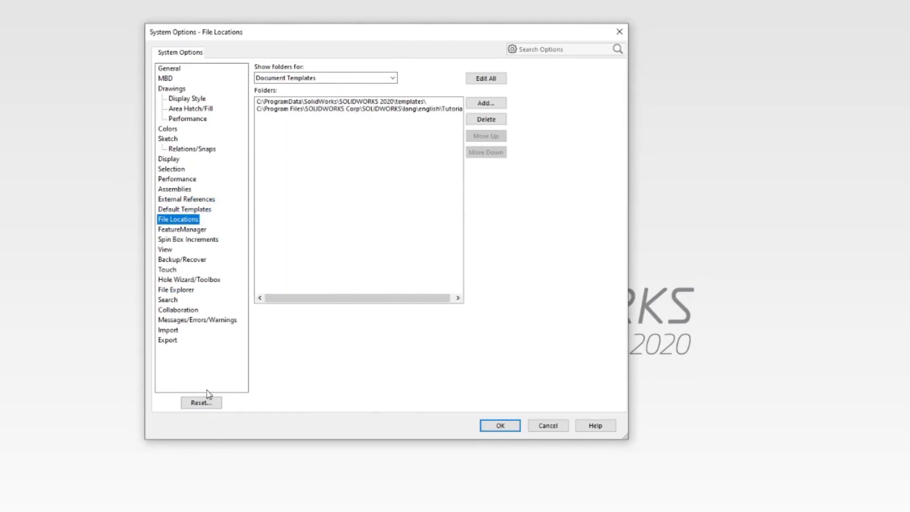
pyautogui.click(200, 407)
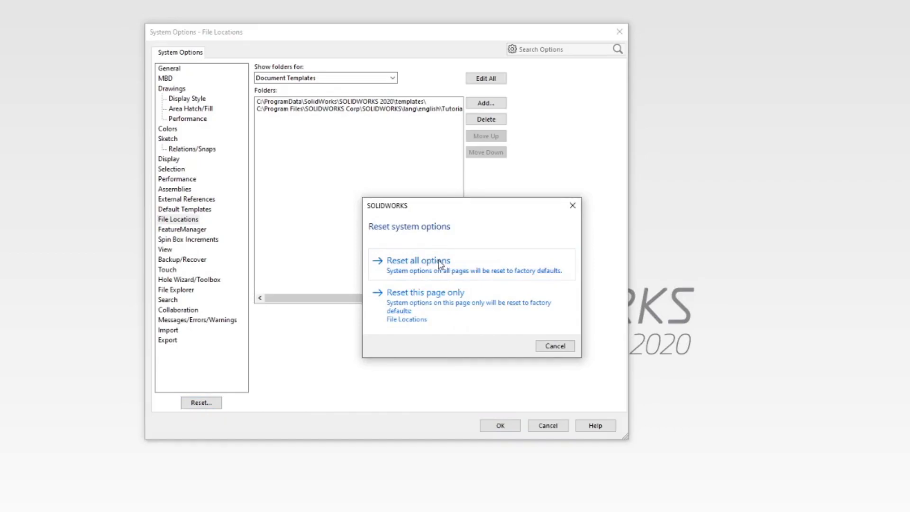
pyautogui.click(397, 294)
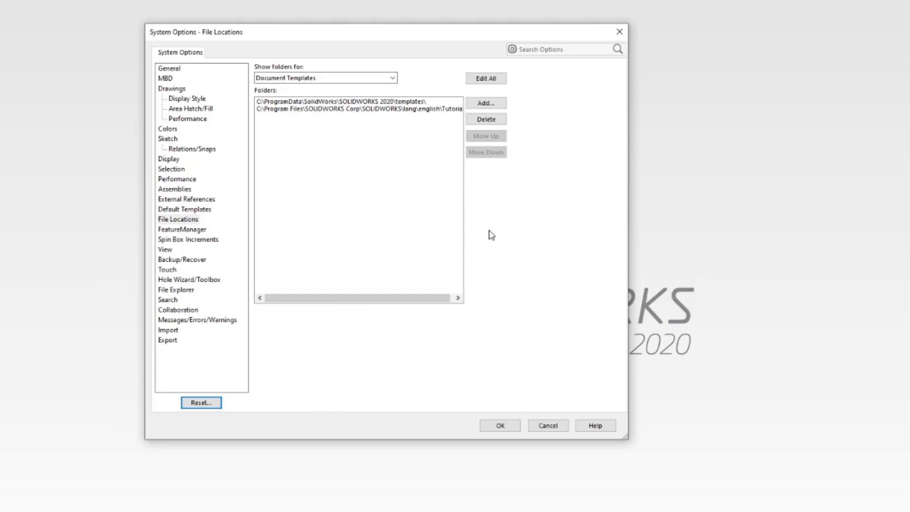
# Examine the complete file locations list in an enlarged window and check the PDF for which location to change
pyautogui.click(486, 78)
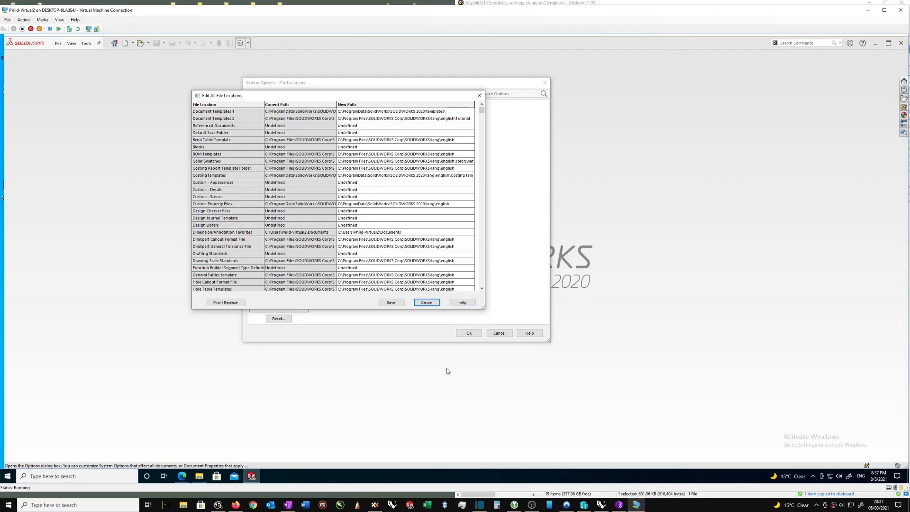
pyautogui.moveTo(478, 309); pyautogui.dragTo(488, 451)
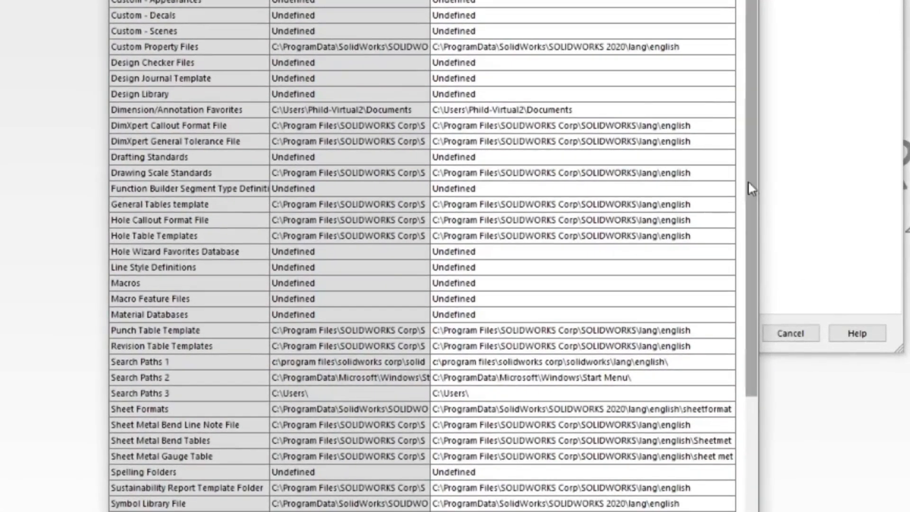
pyautogui.moveTo(756, 211); pyautogui.dragTo(863, 348)
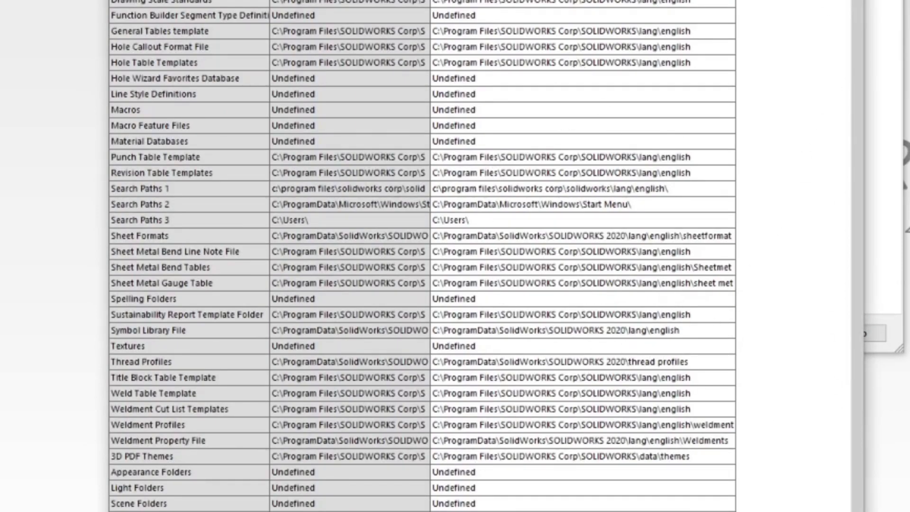
pyautogui.click(182, 475)
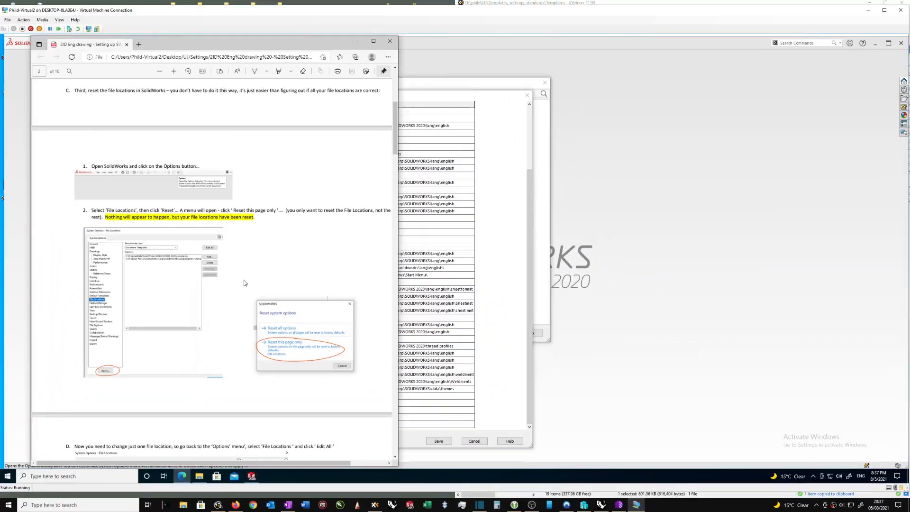
pyautogui.scroll(-6, 244, 283)
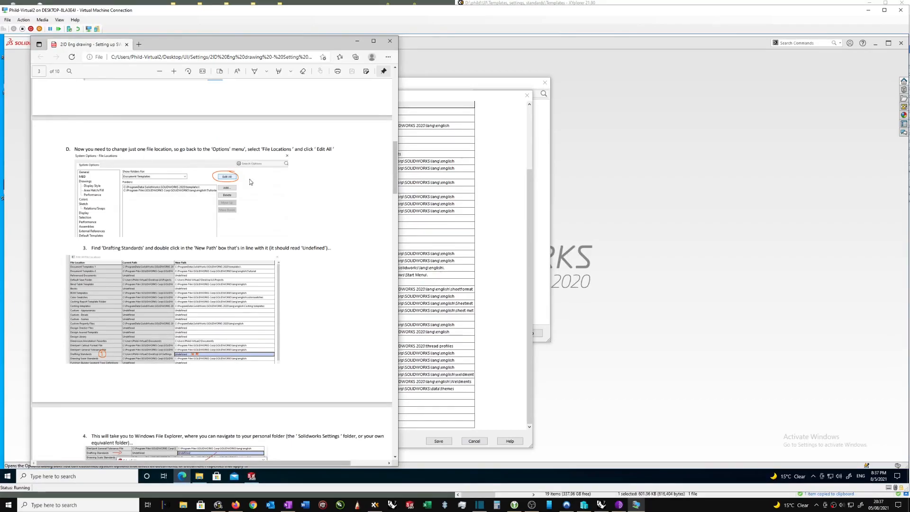
pyautogui.click(491, 184)
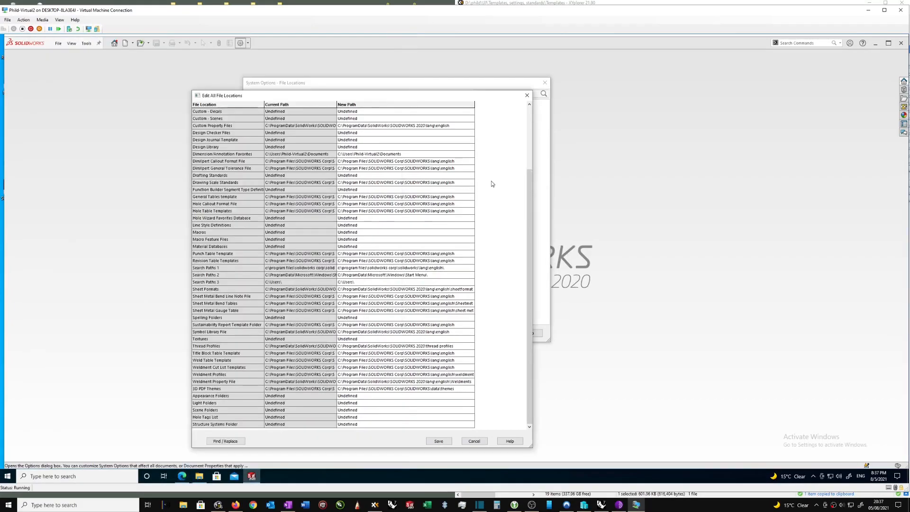
pyautogui.click(526, 96)
# In the complete file locations list, set the new path for Drafting Standards to the Desktop\UJ\Settings folder, consulting the PDF
pyautogui.click(457, 113)
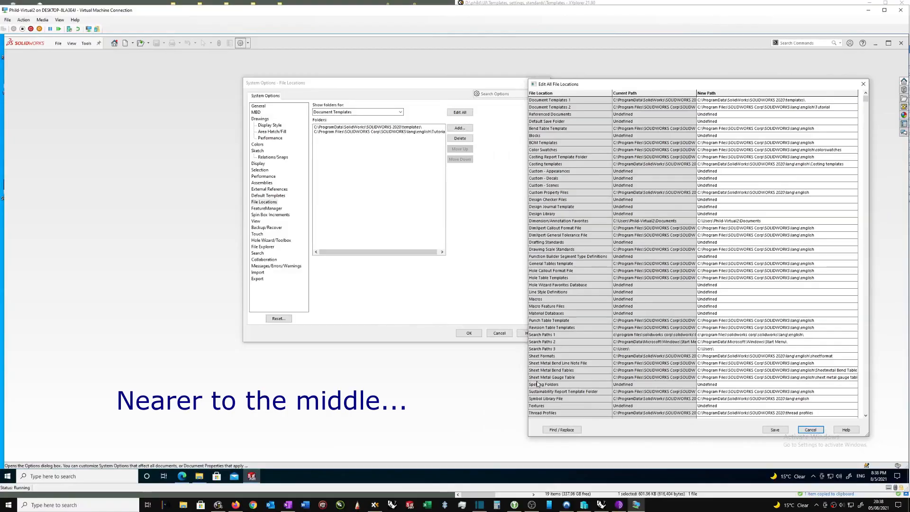
pyautogui.scroll(-4, 537, 385)
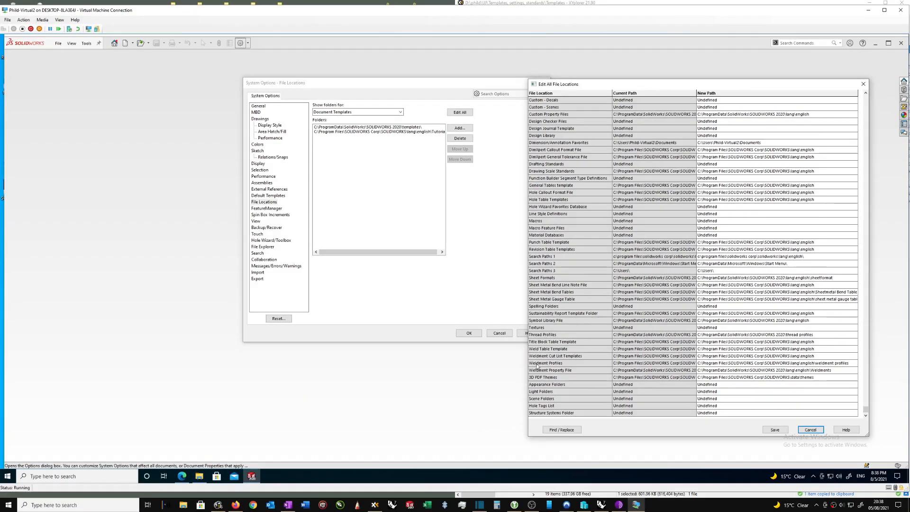
pyautogui.scroll(1, 547, 250)
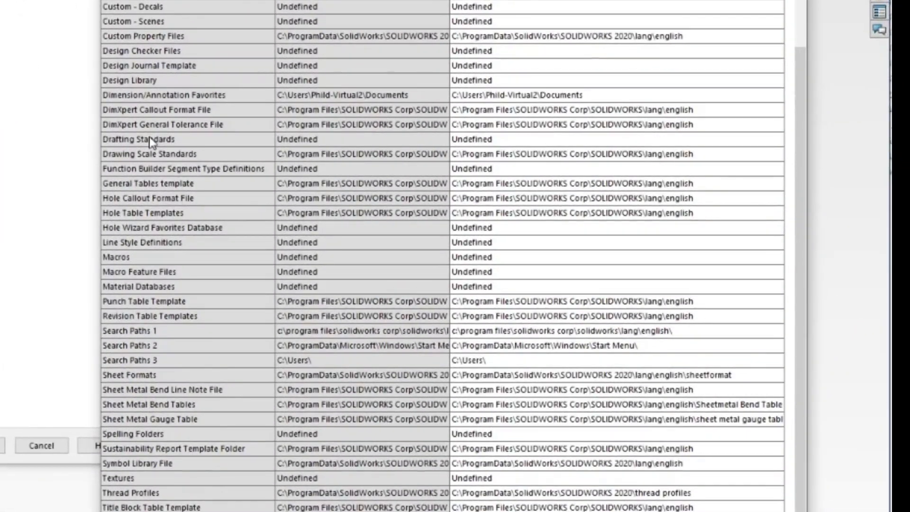
pyautogui.click(499, 140)
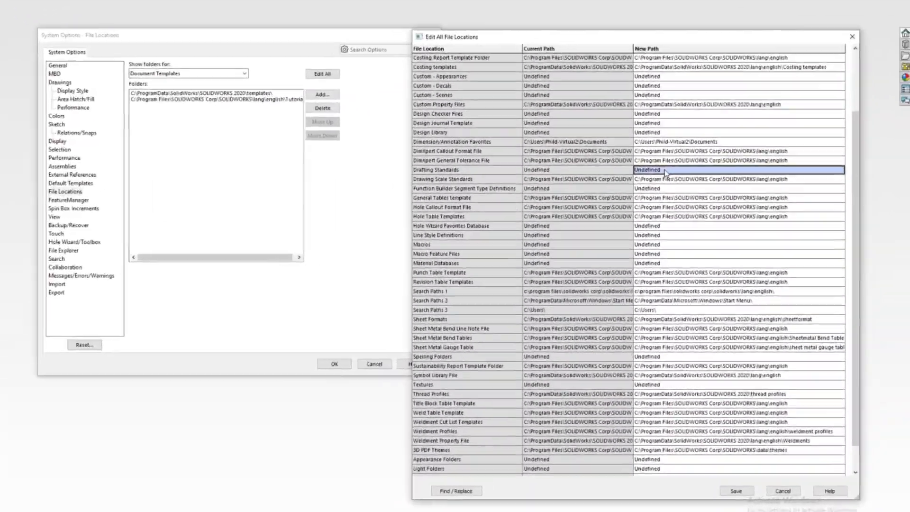
pyautogui.doubleClick(614, 164)
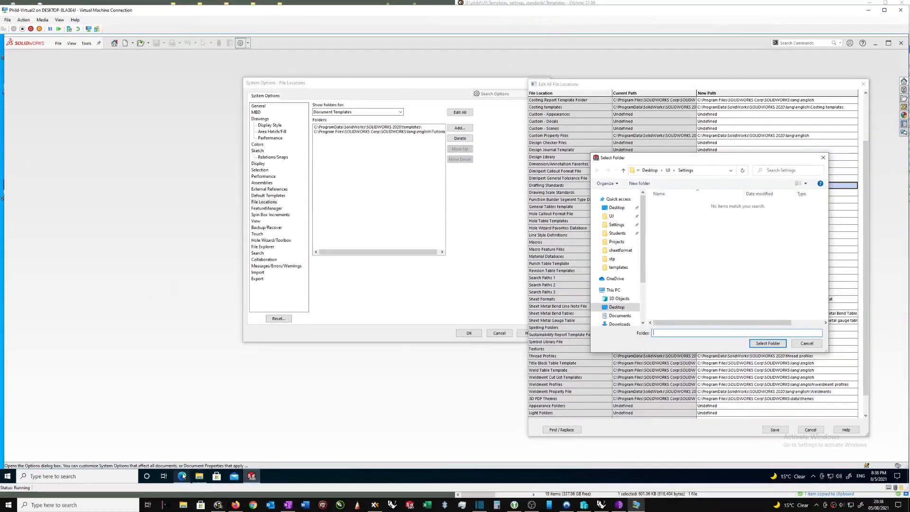
pyautogui.click(97, 503)
pyautogui.scroll(2, 312, 308)
pyautogui.scroll(-6, 311, 307)
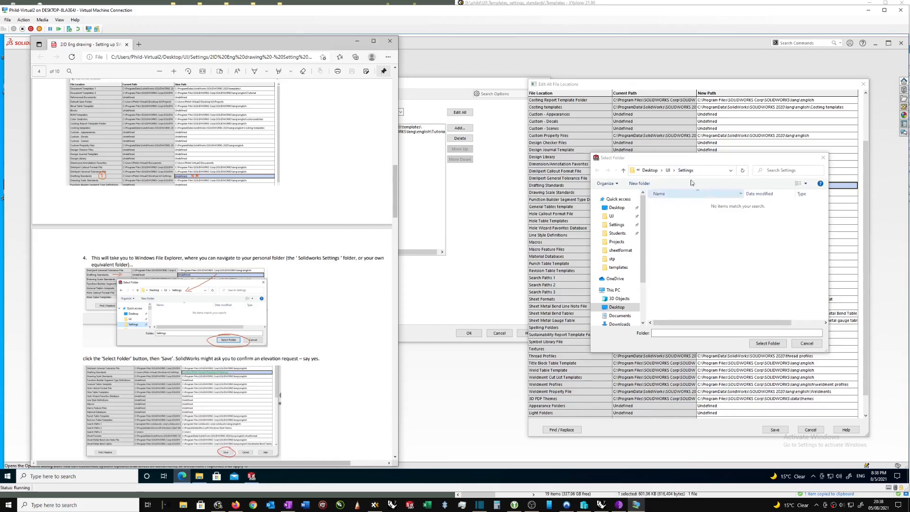
pyautogui.moveTo(712, 160); pyautogui.dragTo(698, 158)
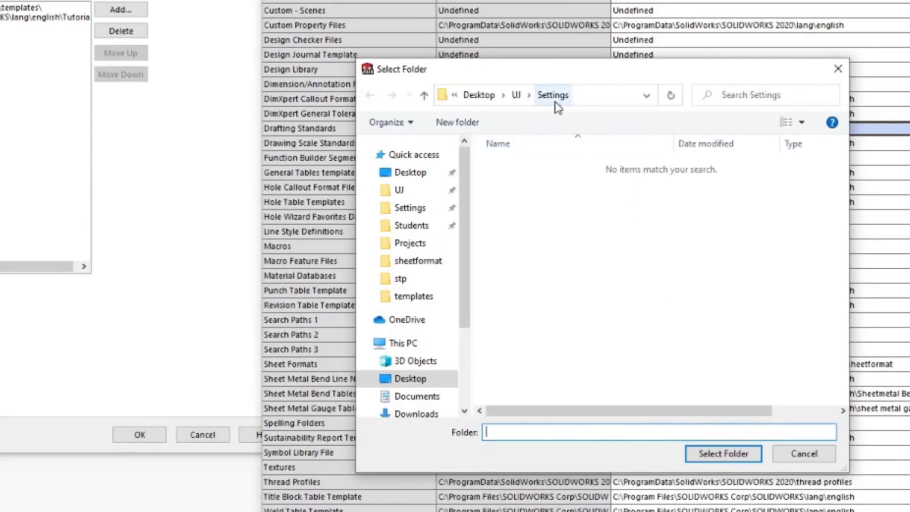
pyautogui.click(738, 453)
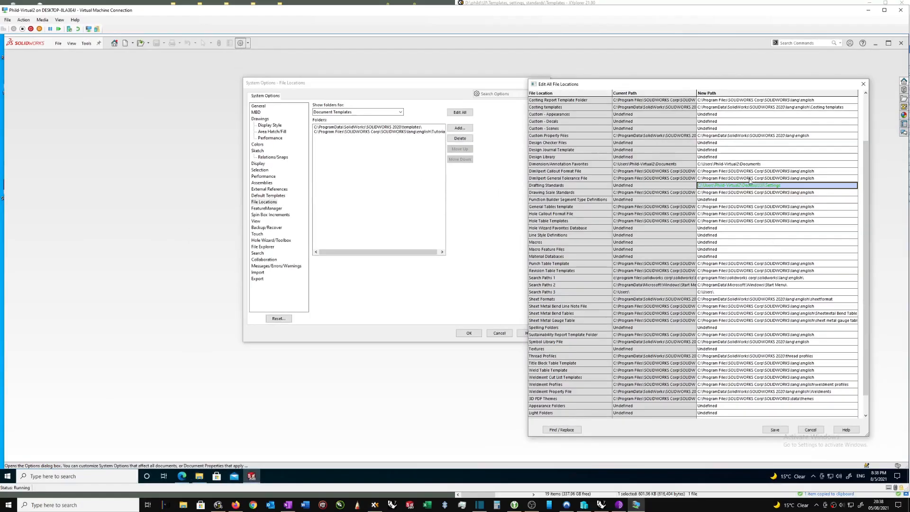
pyautogui.scroll(-1, 772, 276)
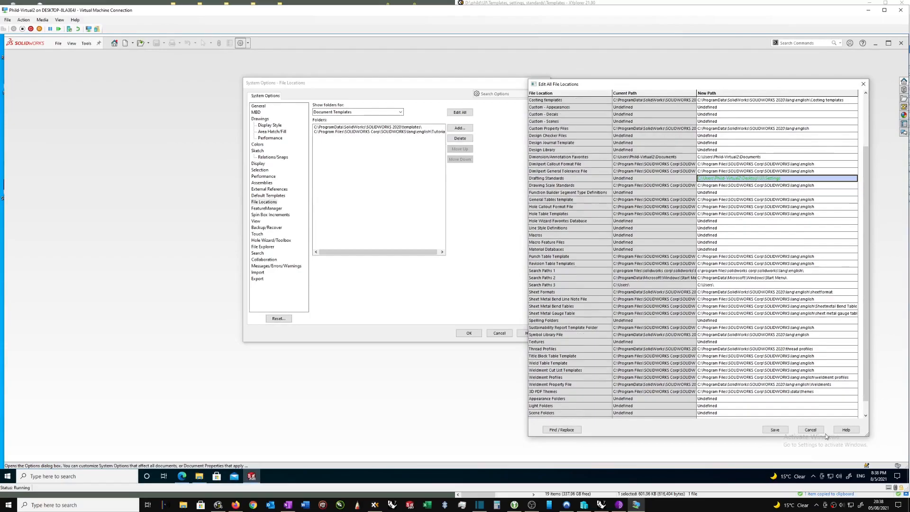
# Save the edited file locations, checking the PDF for the procedure, and accept the system options
pyautogui.click(773, 432)
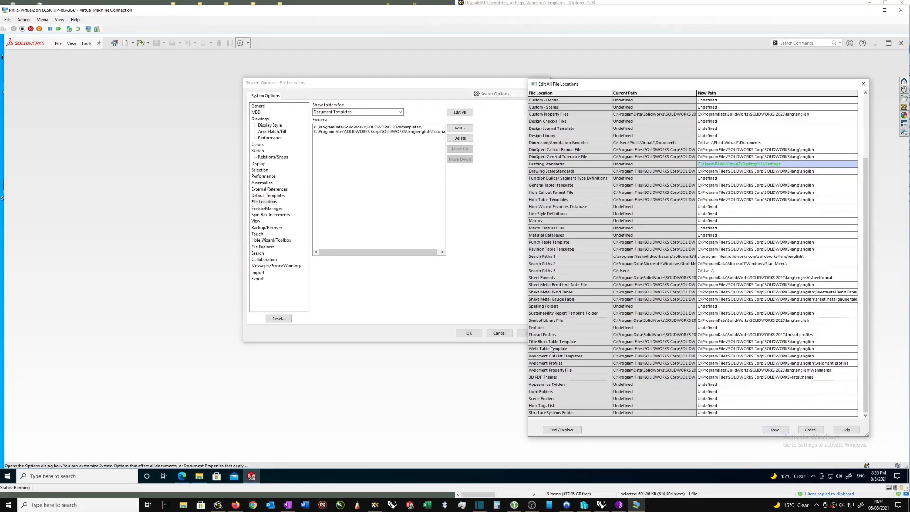
pyautogui.click(182, 476)
pyautogui.scroll(-3, 310, 285)
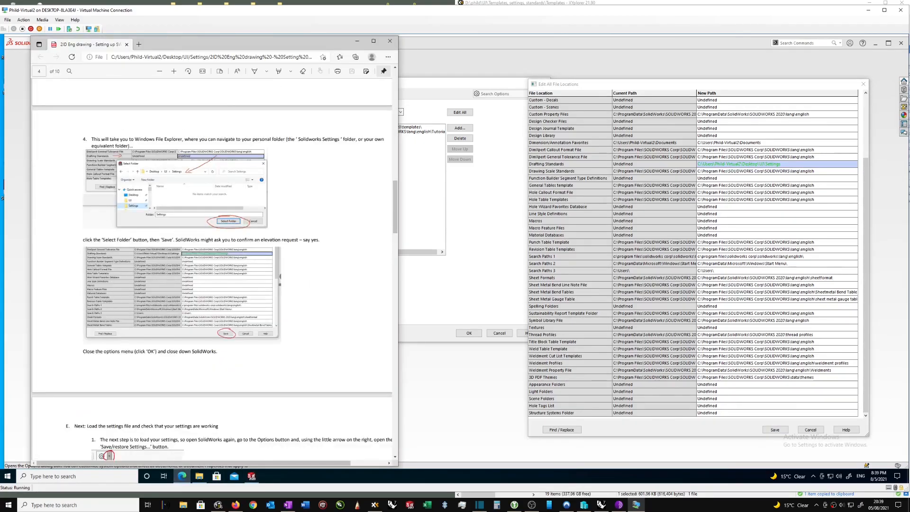
pyautogui.scroll(-1, 304, 345)
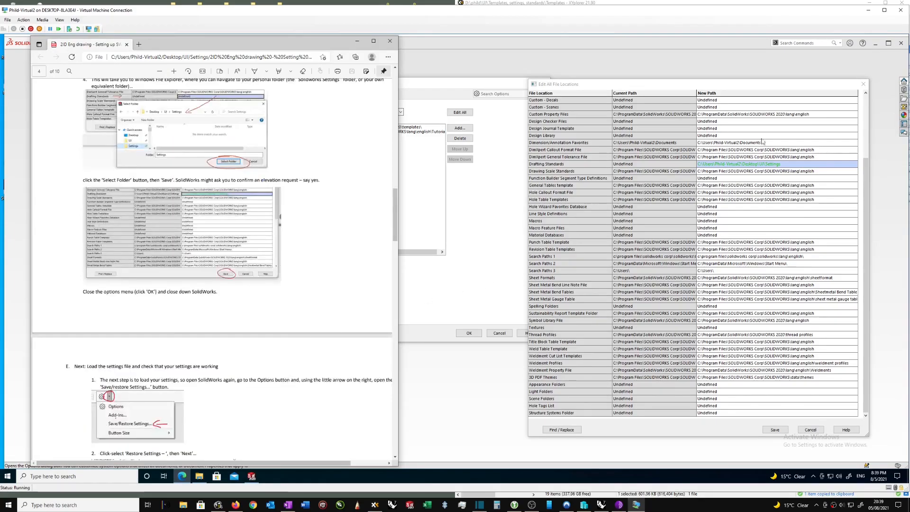
pyautogui.click(776, 429)
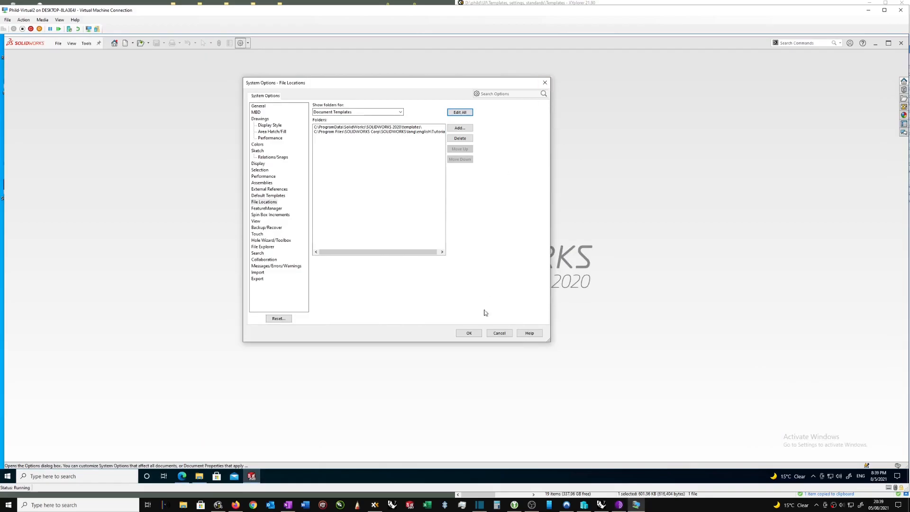
pyautogui.click(473, 336)
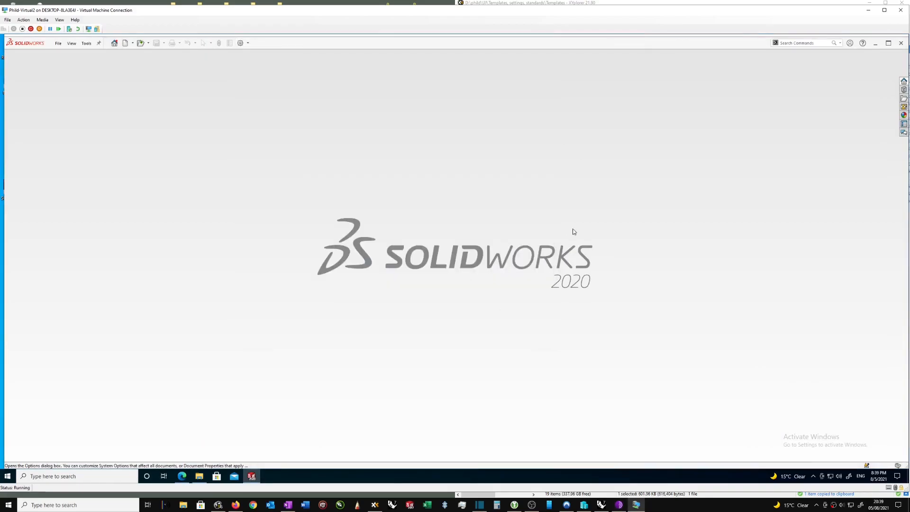
# Restart SOLIDWORKS, place its window beside the PDF and check the instructions for loading the settings file
pyautogui.click(901, 11)
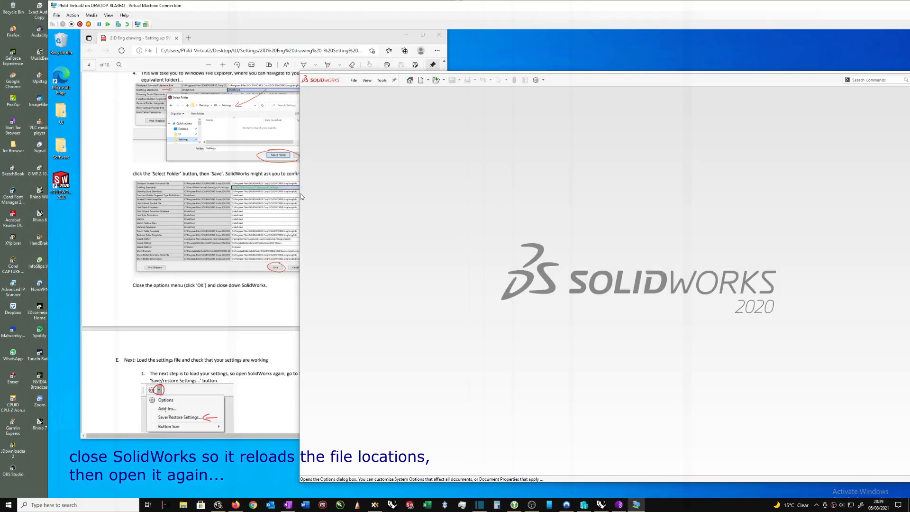
pyautogui.moveTo(300, 193); pyautogui.dragTo(465, 194)
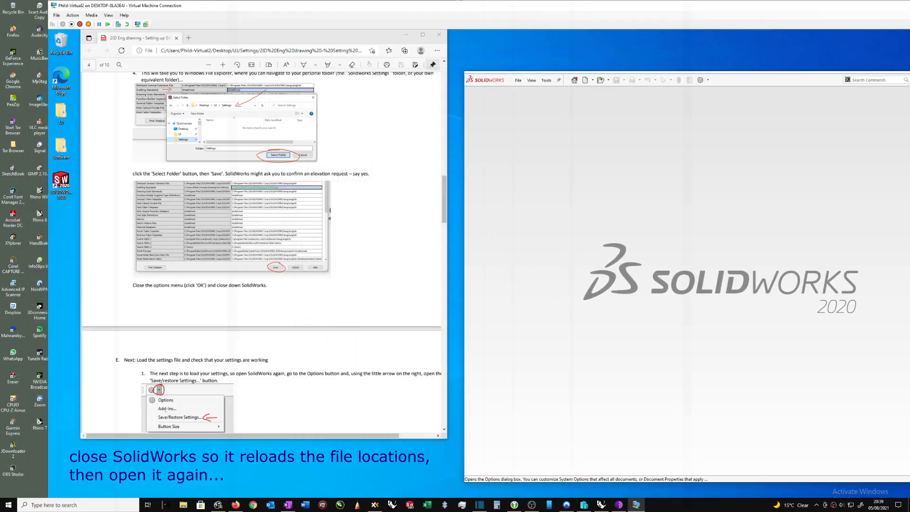
pyautogui.click(272, 351)
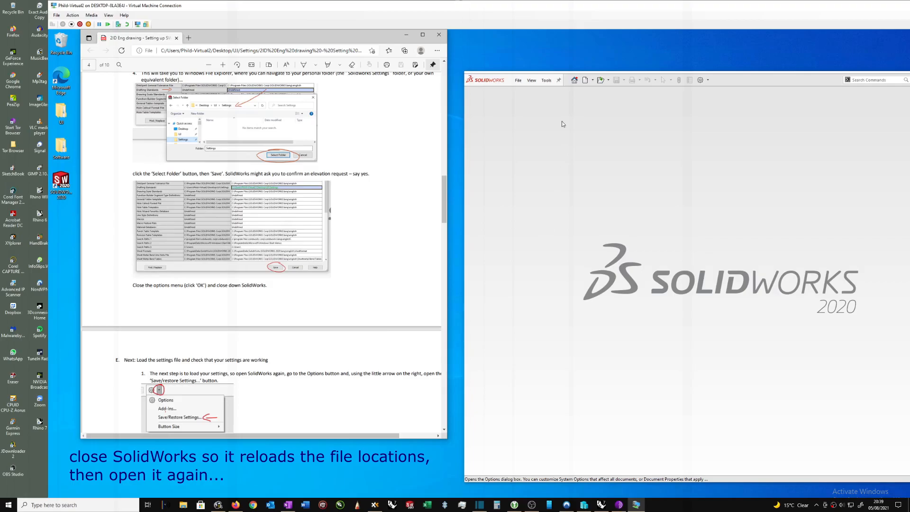
pyautogui.scroll(-3, 298, 310)
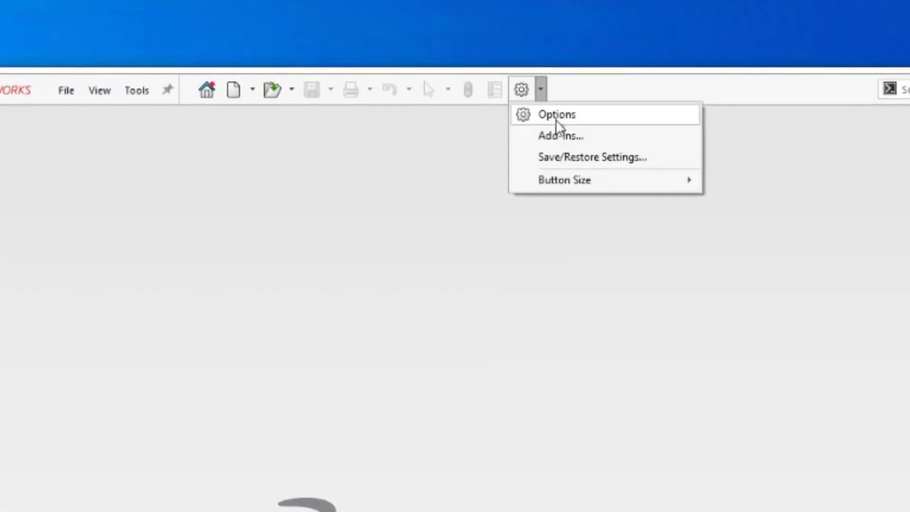
# Open the Copy Settings Wizard for saving or restoring settings and proceed with the Restore Settings task
pyautogui.click(566, 156)
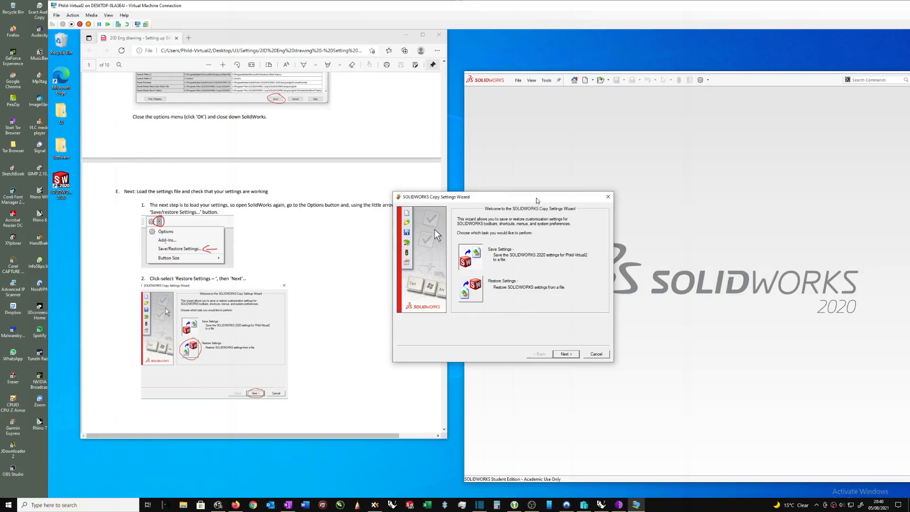
pyautogui.moveTo(537, 200); pyautogui.dragTo(656, 129)
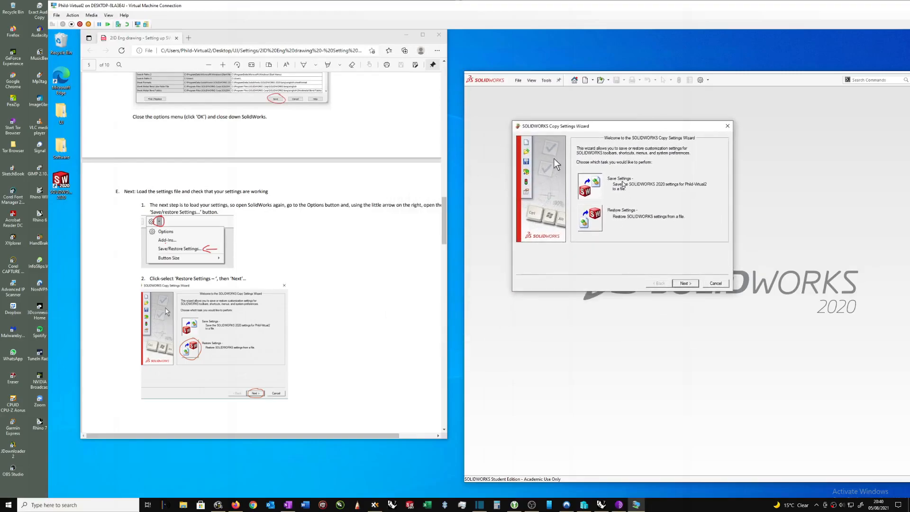
pyautogui.click(596, 221)
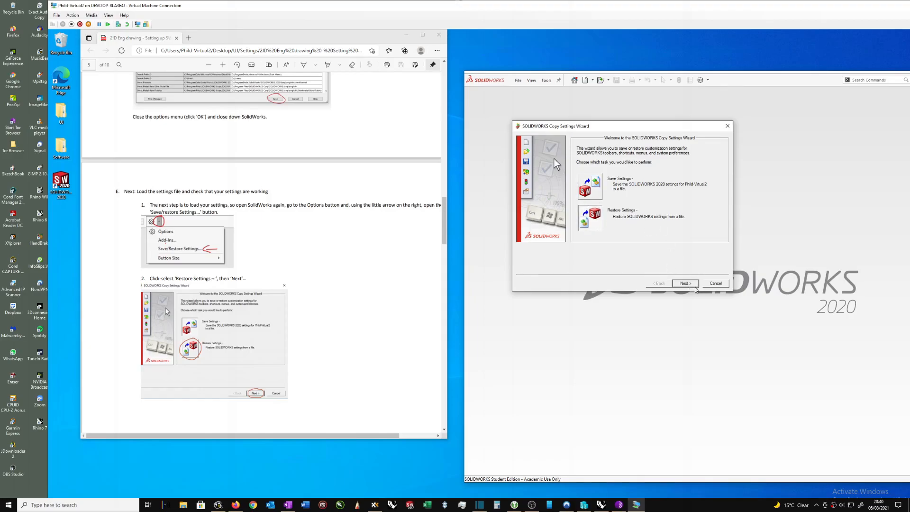
pyautogui.click(695, 284)
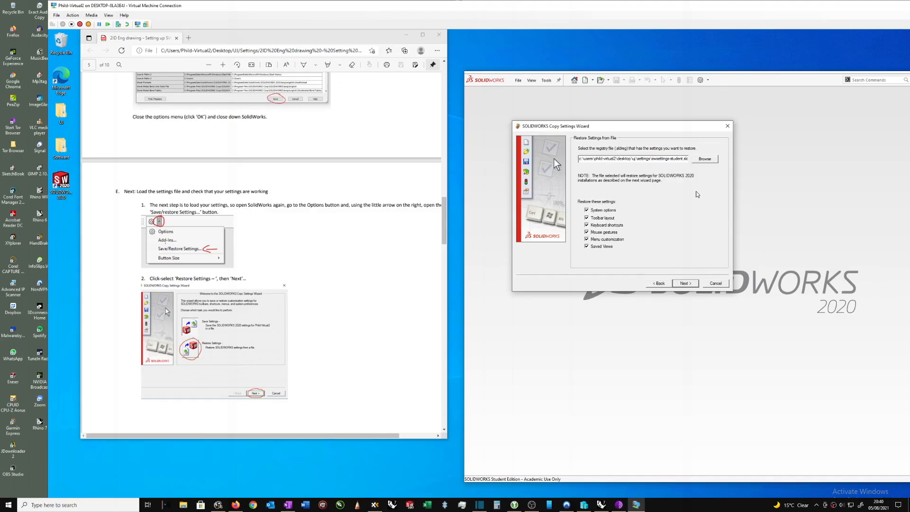
# Restore the SOLIDWORKS settings from SWSettings-student.sldreg in the UJ\Settings folder, keeping all setting categories and the backup of current settings enabled
pyautogui.click(705, 160)
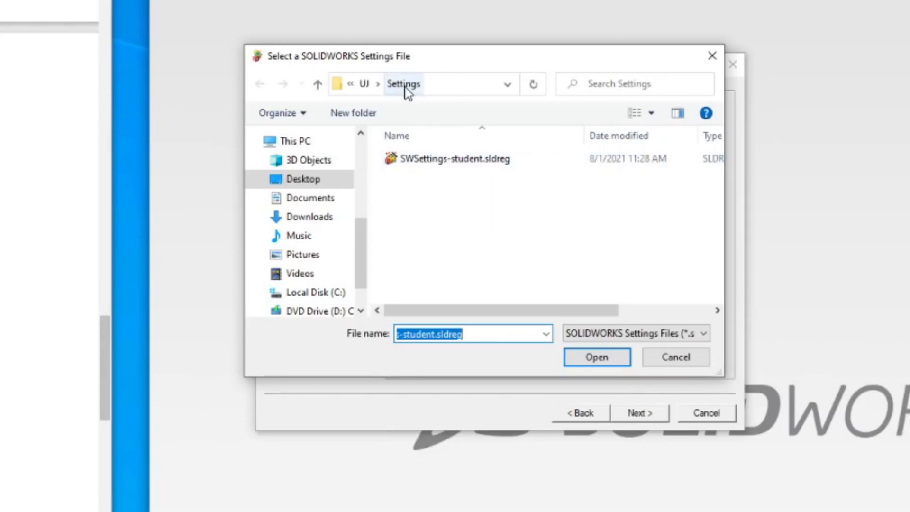
pyautogui.click(484, 166)
pyautogui.doubleClick(483, 166)
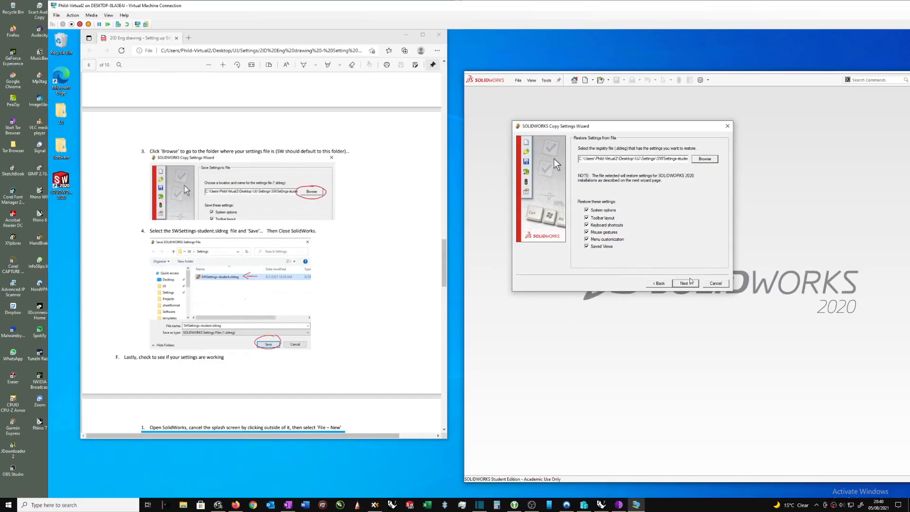
pyautogui.click(688, 284)
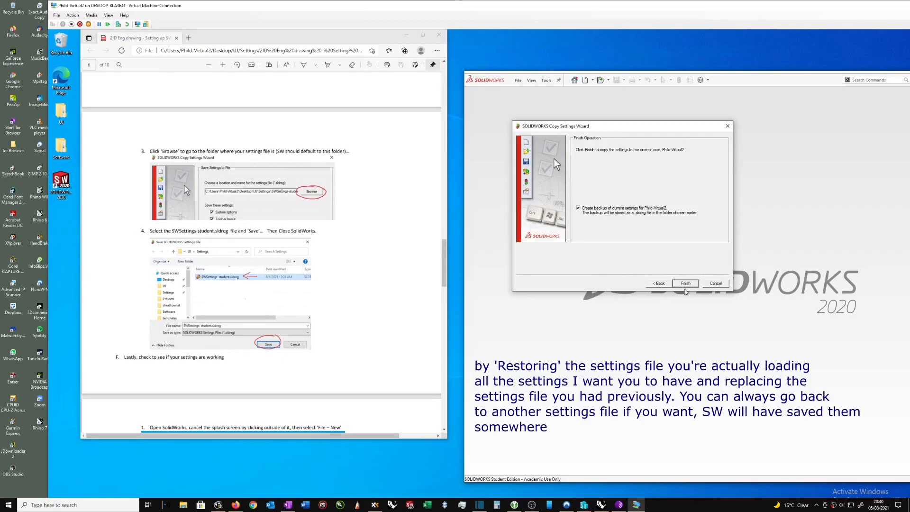
pyautogui.click(686, 283)
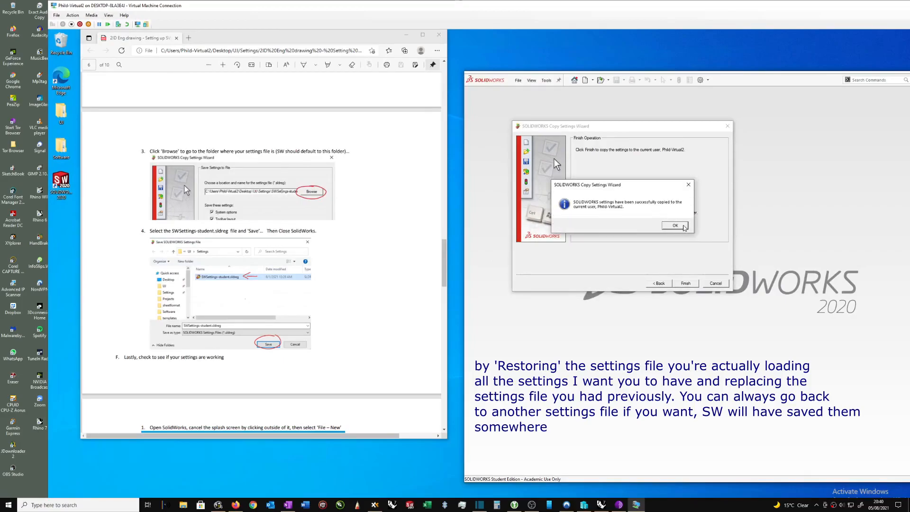
pyautogui.click(675, 225)
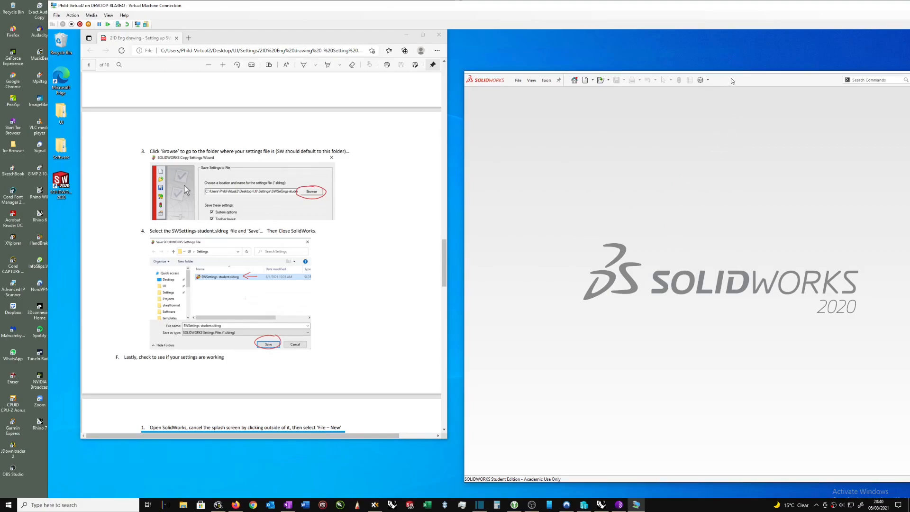
# Read the PDF's instructions for checking that the settings work and close SOLIDWORKS
pyautogui.click(331, 309)
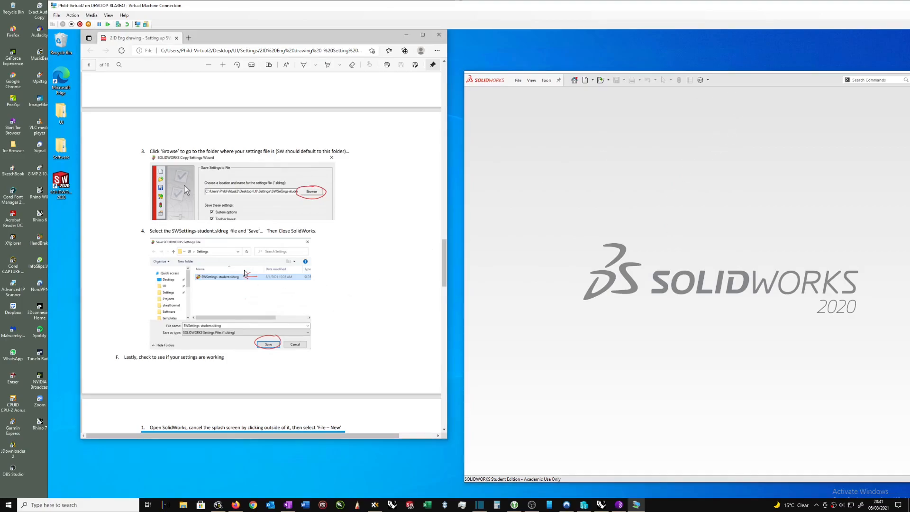
pyautogui.scroll(-4, 331, 263)
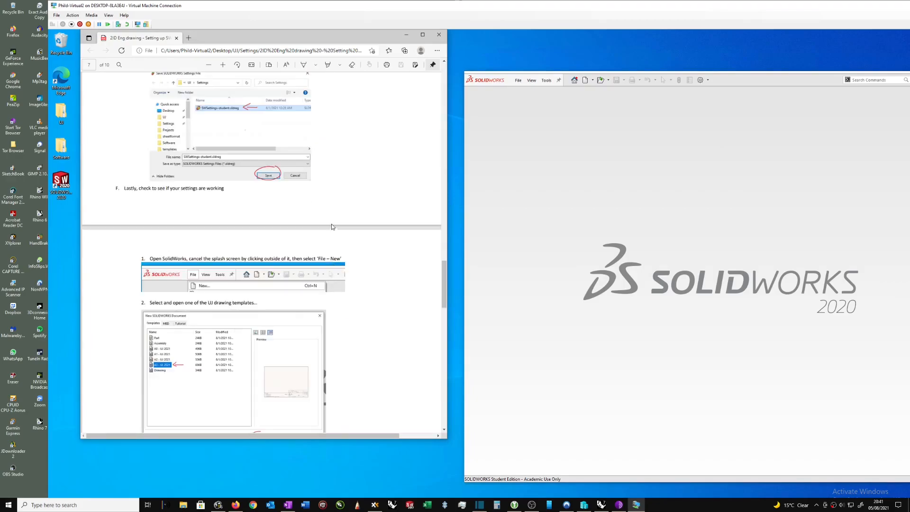
pyautogui.scroll(-1, 354, 168)
pyautogui.scroll(-2, 344, 177)
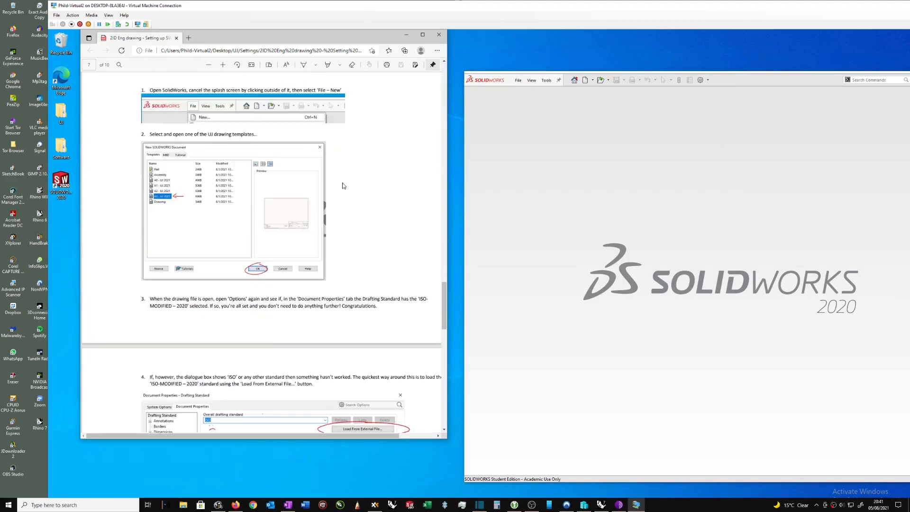
pyautogui.scroll(2, 343, 184)
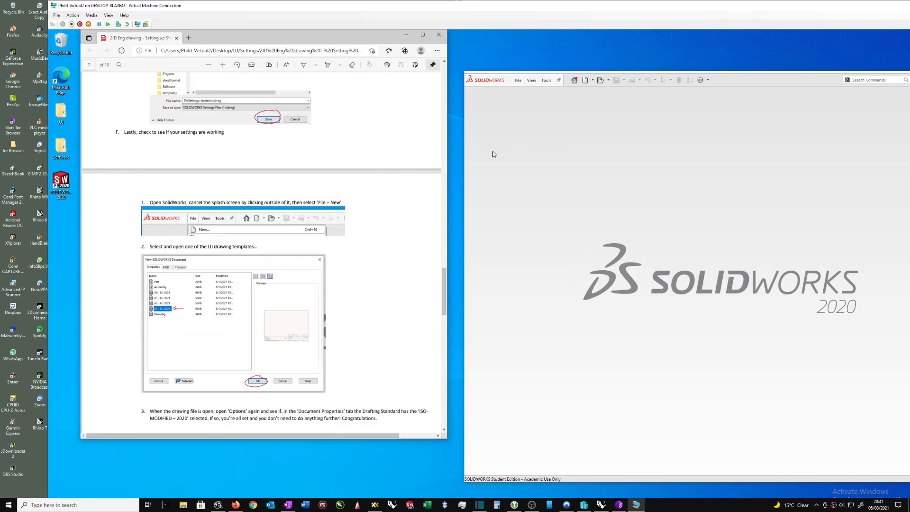
pyautogui.click(540, 155)
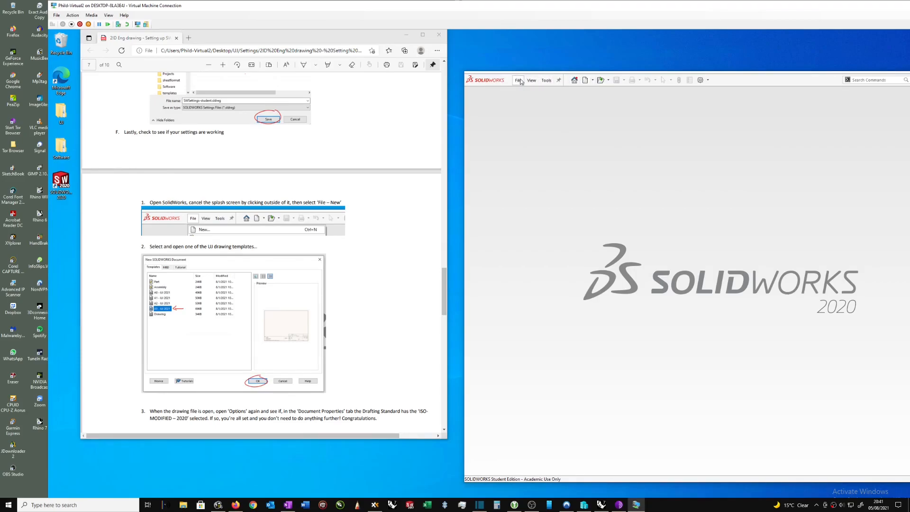
pyautogui.doubleClick(822, 78)
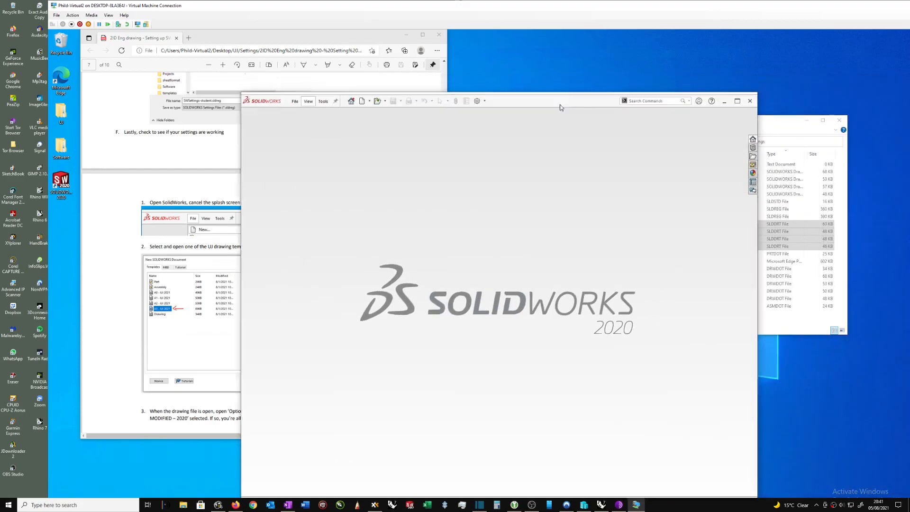
pyautogui.click(711, 109)
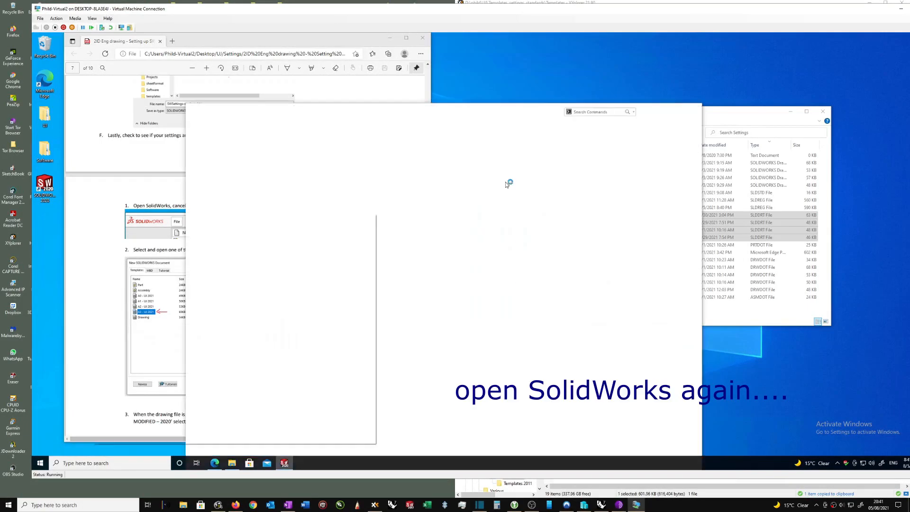
# Dismiss the welcome screen of the reopened SOLIDWORKS and arrange its window side by side with the PDF
pyautogui.moveTo(332, 219); pyautogui.dragTo(454, 188)
pyautogui.click(453, 150)
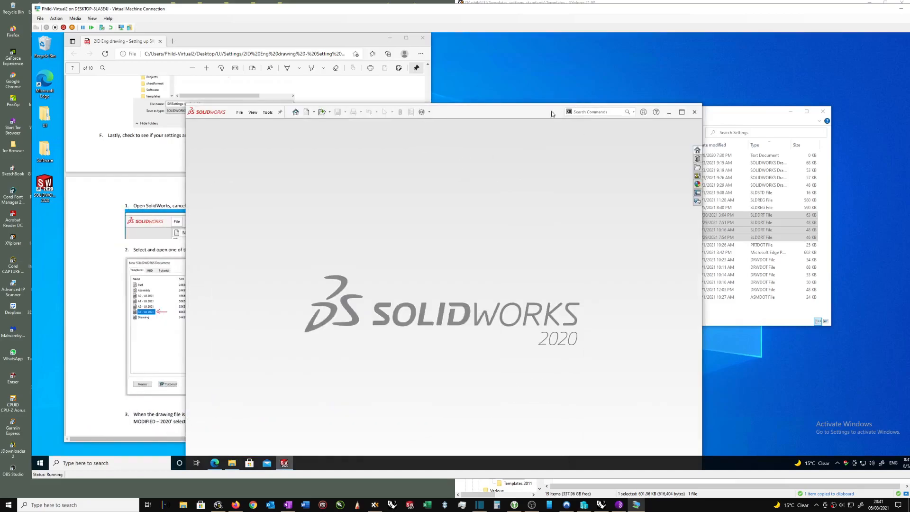
pyautogui.moveTo(545, 106); pyautogui.dragTo(744, 52)
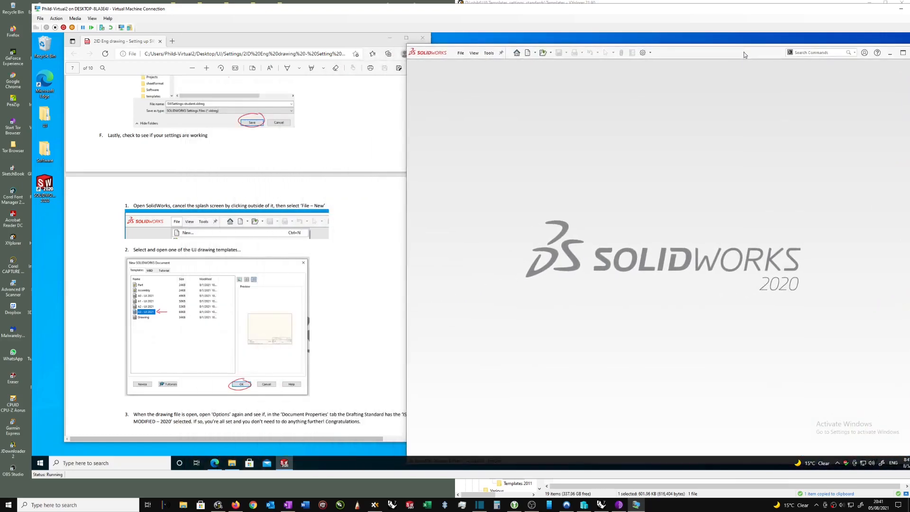
pyautogui.click(350, 42)
pyautogui.moveTo(349, 42)
pyautogui.mouseDown()
pyautogui.moveTo(317, 43)
pyautogui.moveTo(339, 48)
pyautogui.mouseUp()
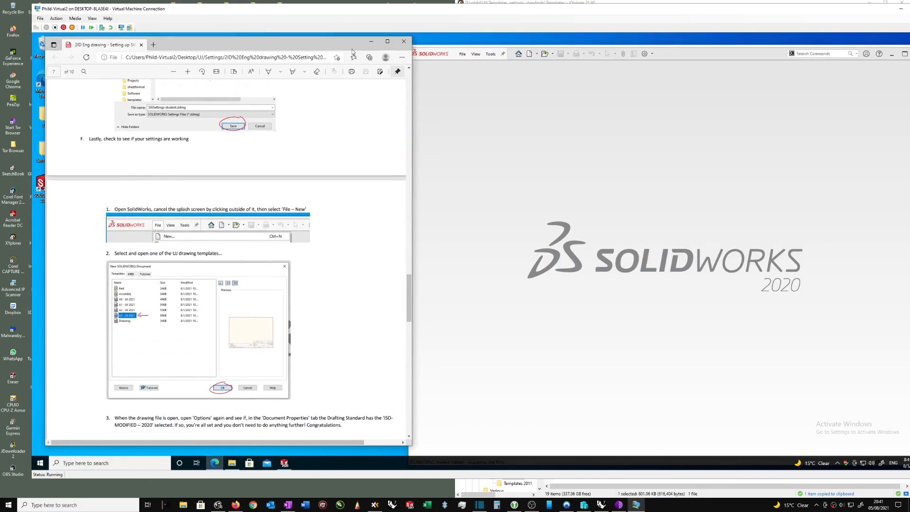
# Create a new drawing from the A3 - UJ 2021 template and view its whole sheet
pyautogui.click(462, 53)
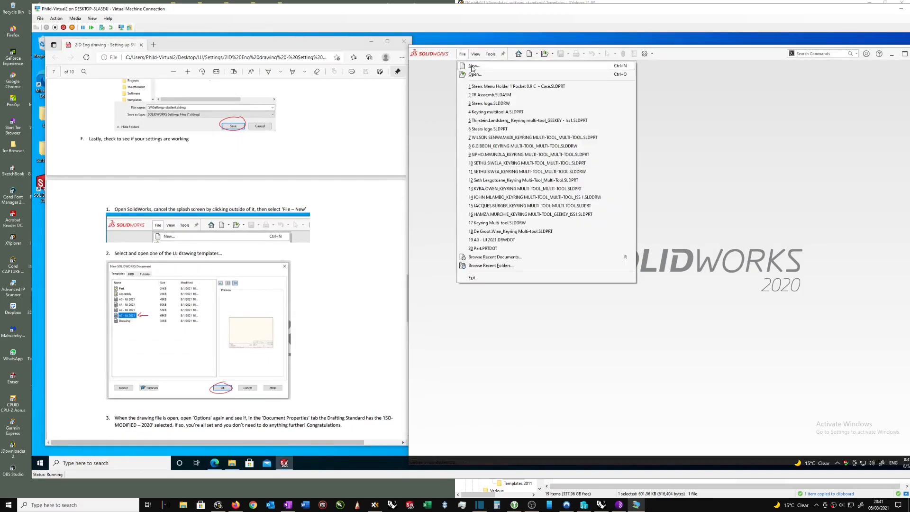
pyautogui.click(473, 66)
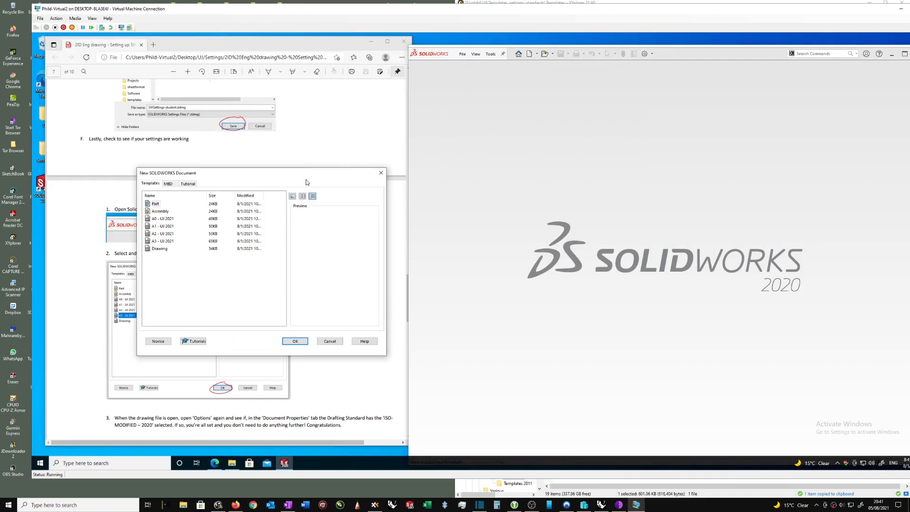
pyautogui.moveTo(332, 173); pyautogui.dragTo(717, 107)
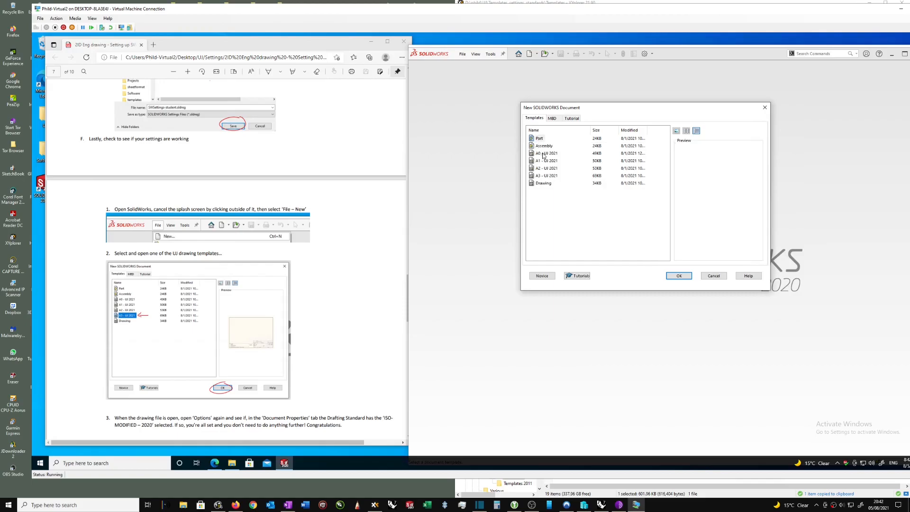
pyautogui.click(540, 176)
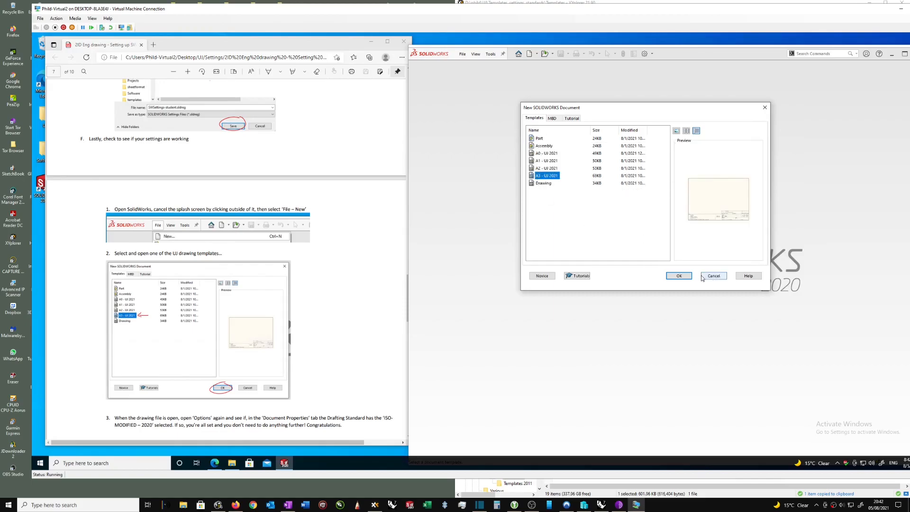
pyautogui.click(679, 276)
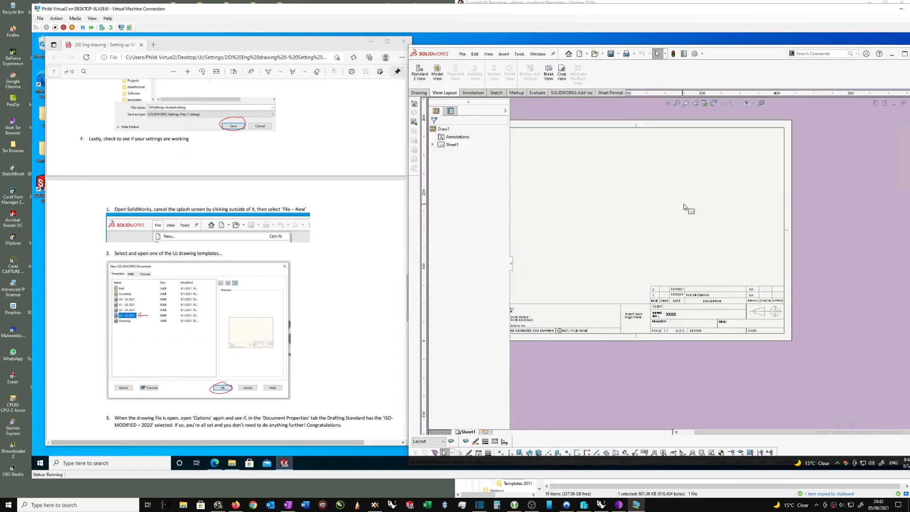
pyautogui.scroll(-2, 673, 249)
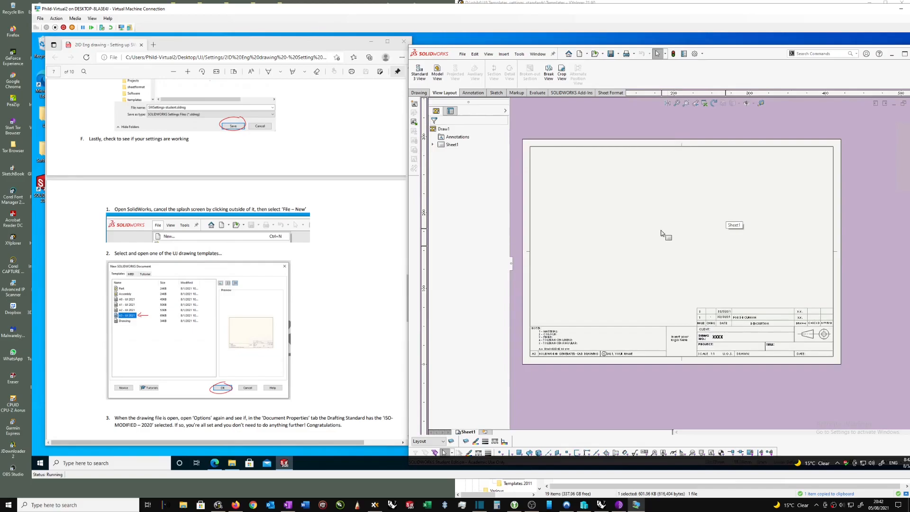
# Read the PDF's drafting standard instructions and check the drawing's overall drafting standard in its document properties
pyautogui.scroll(-5, 336, 345)
pyautogui.scroll(-1, 324, 330)
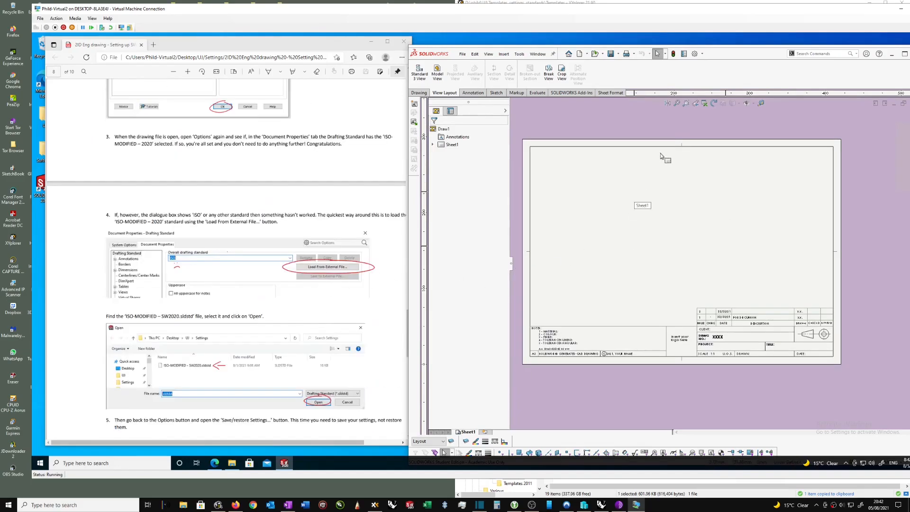
pyautogui.click(695, 53)
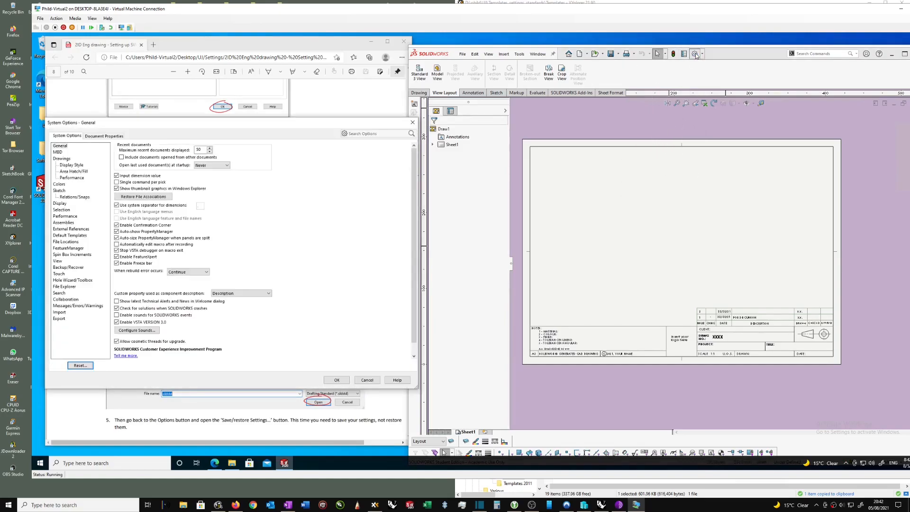
pyautogui.moveTo(278, 123)
pyautogui.mouseDown()
pyautogui.moveTo(842, 127)
pyautogui.moveTo(795, 131)
pyautogui.mouseUp()
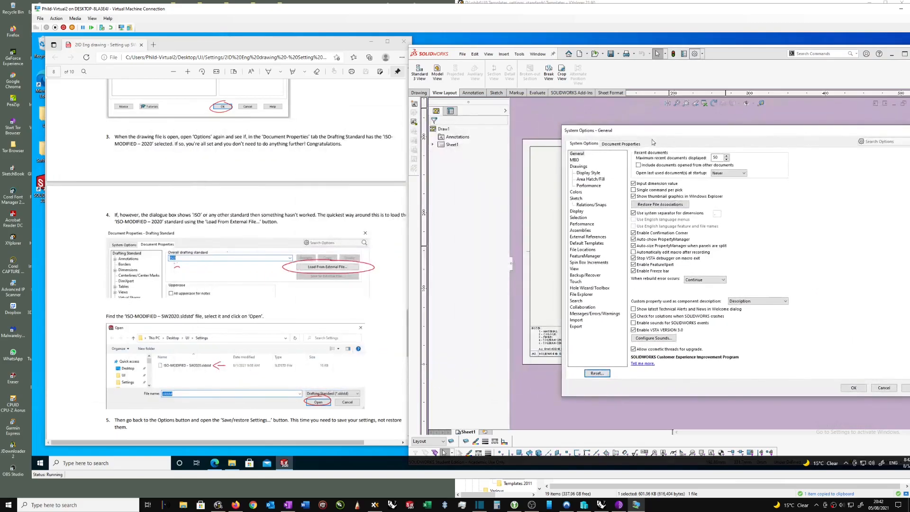
pyautogui.click(619, 144)
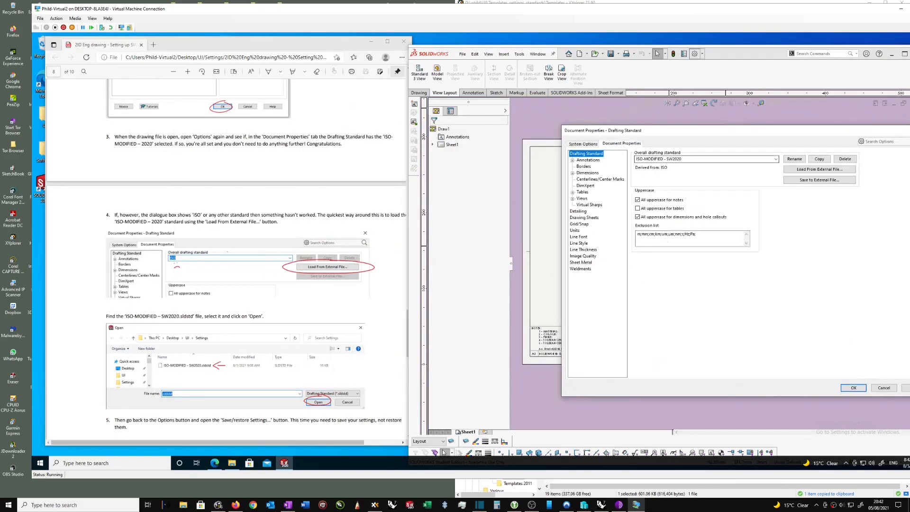
# Switch the overall drafting standard to ISO and replace it by loading ISO-MODIFIED - SW2020.sldstd from the UJ\Settings folder
pyautogui.click(647, 159)
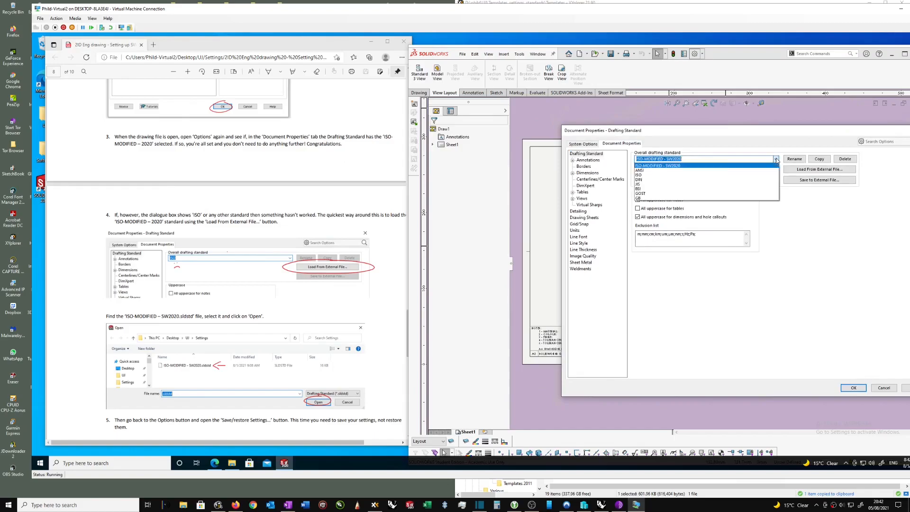
pyautogui.click(639, 175)
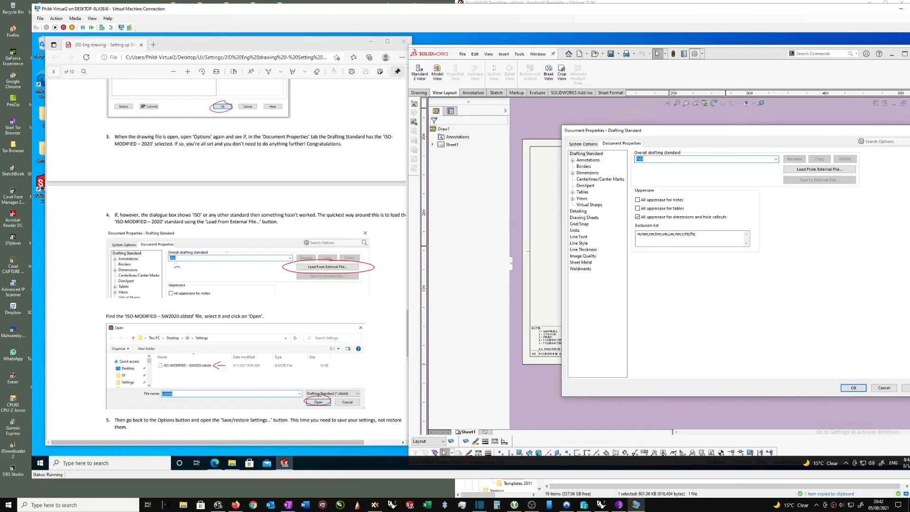
pyautogui.click(811, 170)
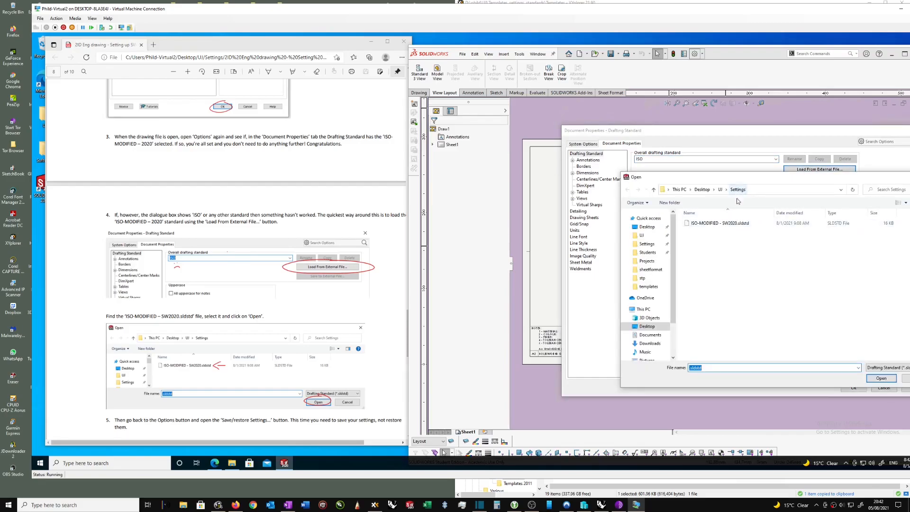
pyautogui.doubleClick(730, 223)
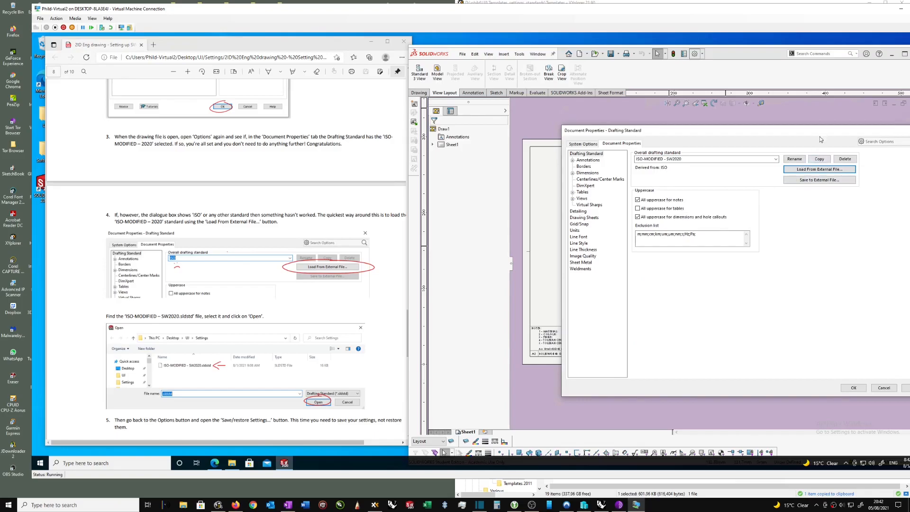
pyautogui.click(792, 353)
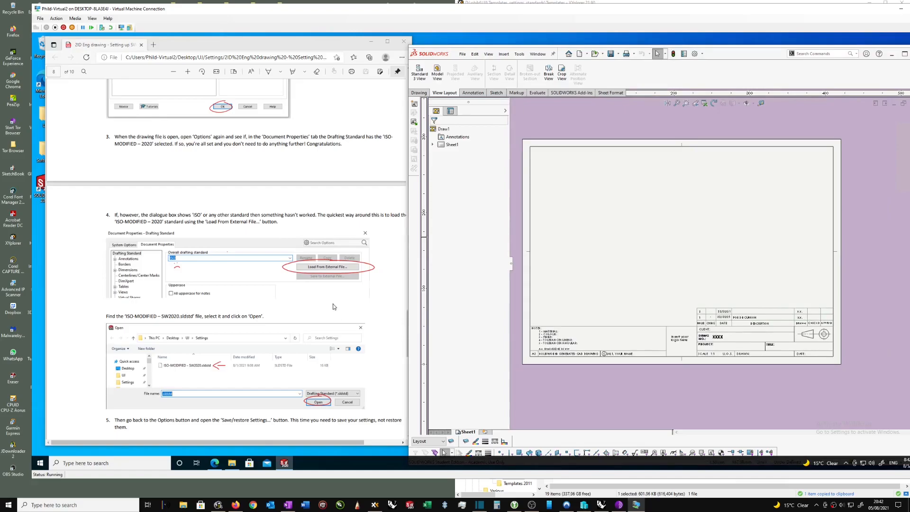
# Read the PDF's instructions for saving the settings and recheck the drawing's overall drafting standard in its document properties
pyautogui.scroll(-5, 334, 307)
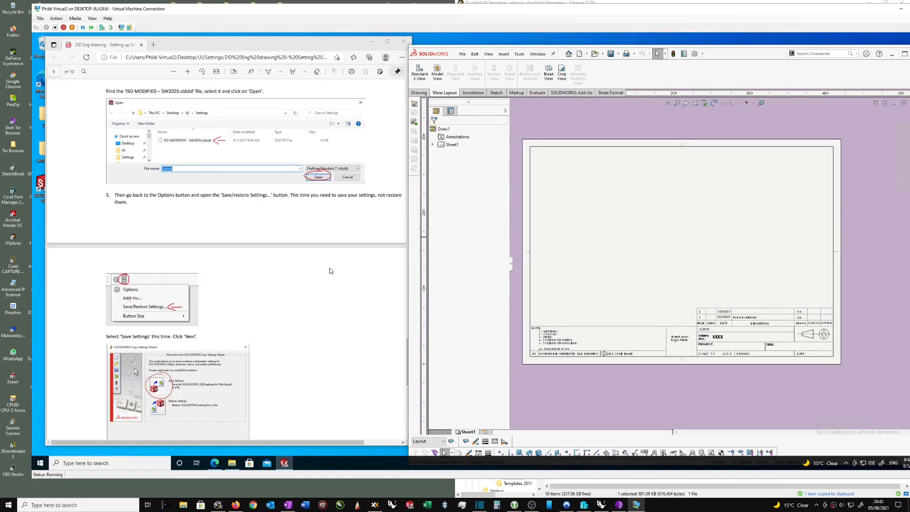
pyautogui.scroll(-1, 330, 270)
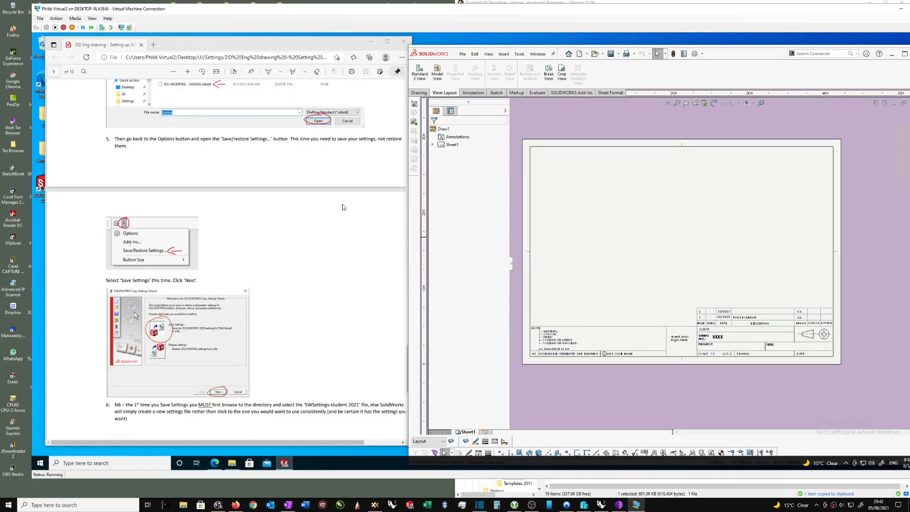
pyautogui.scroll(2, 587, 193)
pyautogui.scroll(-1, 634, 198)
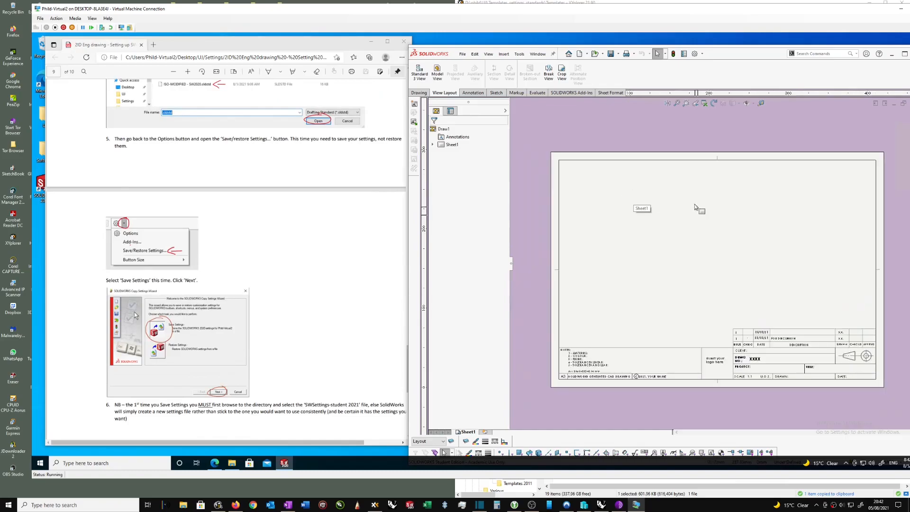
pyautogui.click(695, 53)
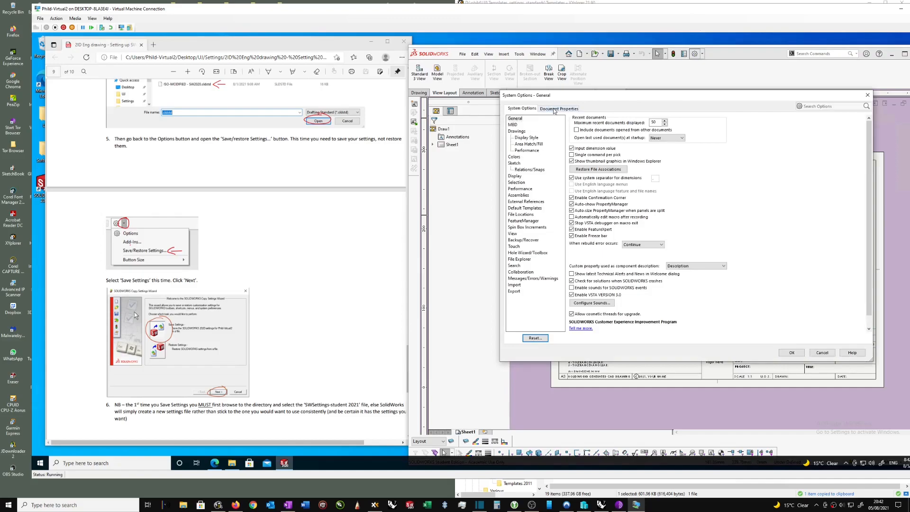
pyautogui.click(554, 109)
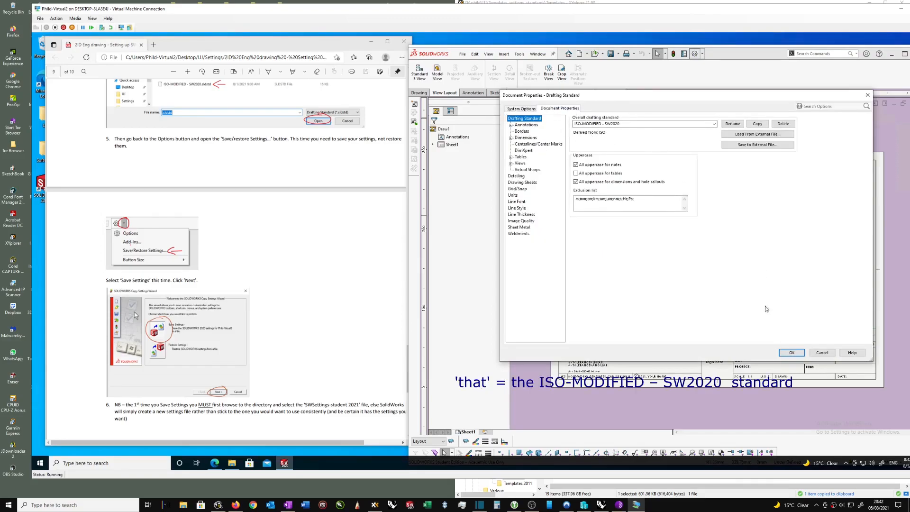
pyautogui.click(793, 353)
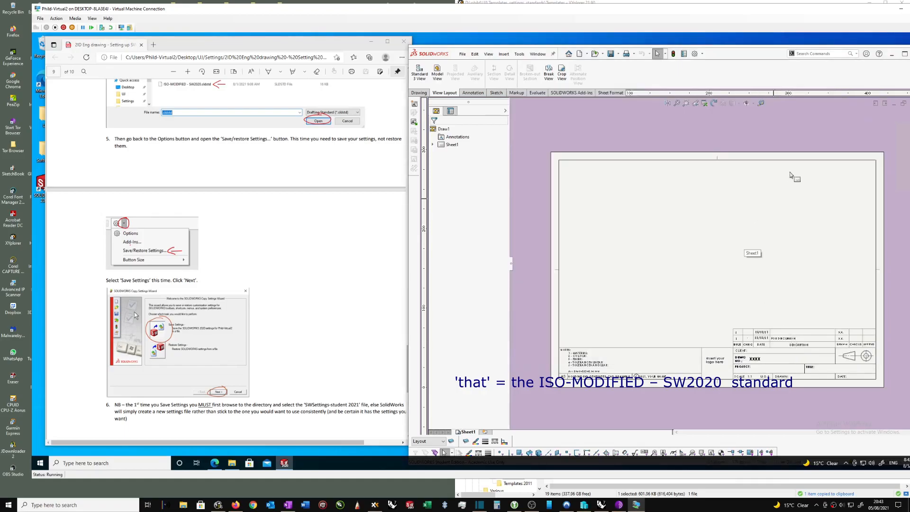
# Save all SOLIDWORKS setting categories, with all toolbars, to SWSettings-student.sldreg in the UJ\Settings folder, overwriting the existing file
pyautogui.click(702, 55)
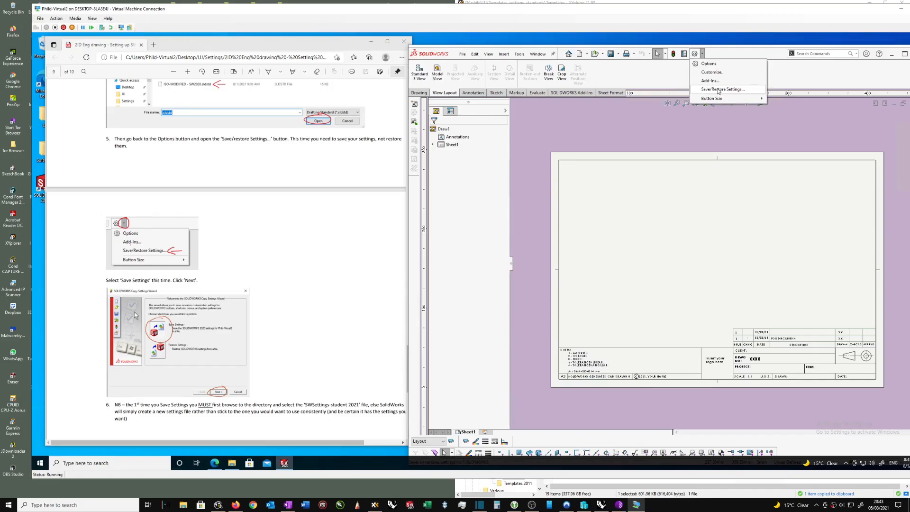
pyautogui.click(722, 90)
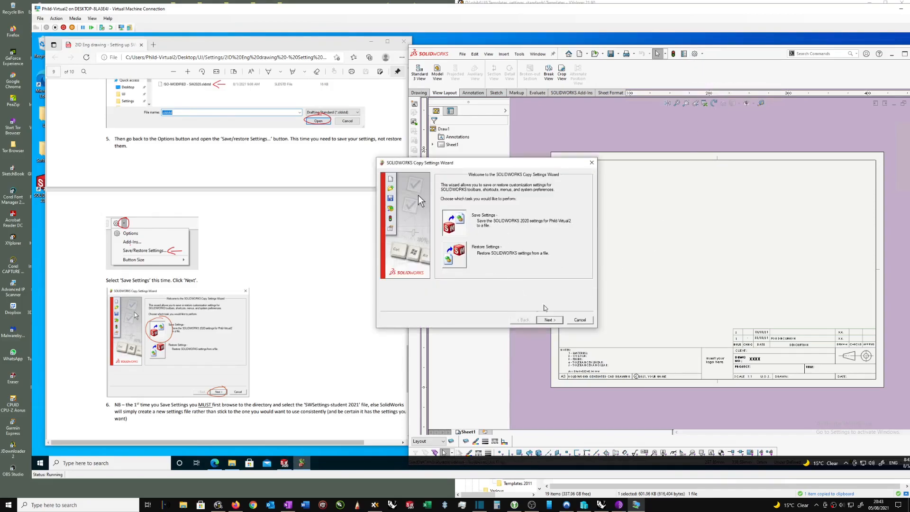
pyautogui.click(557, 318)
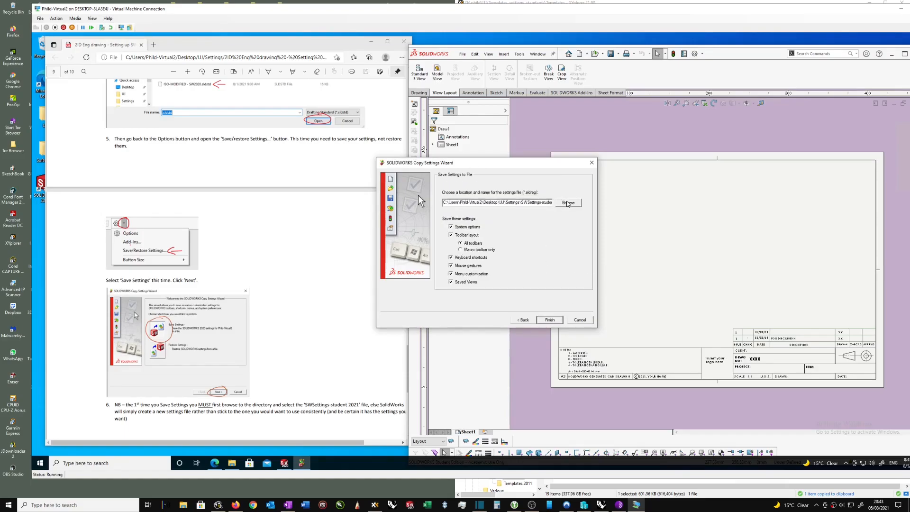
pyautogui.scroll(-5, 295, 302)
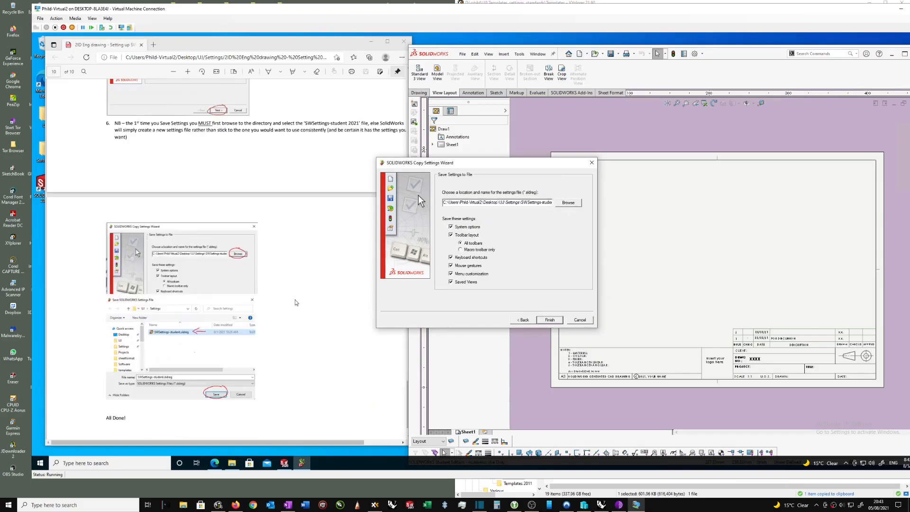
pyautogui.scroll(-1, 295, 302)
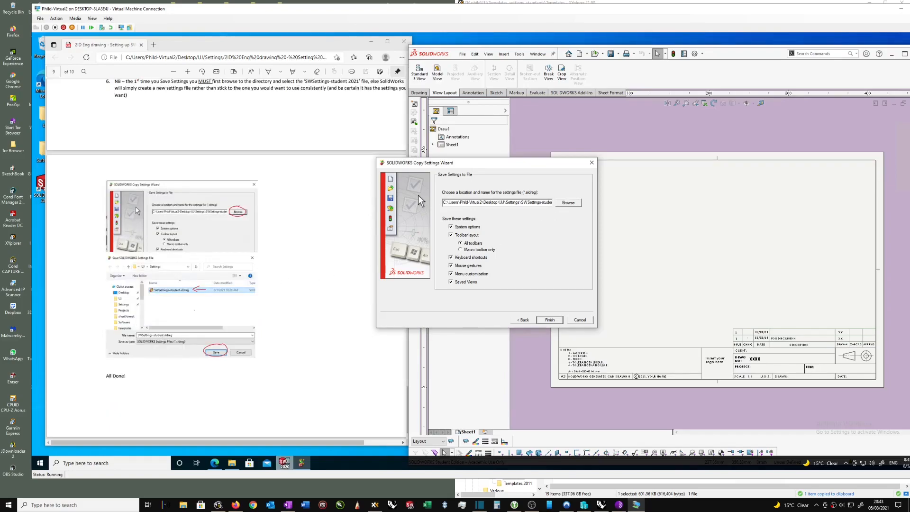
pyautogui.click(572, 199)
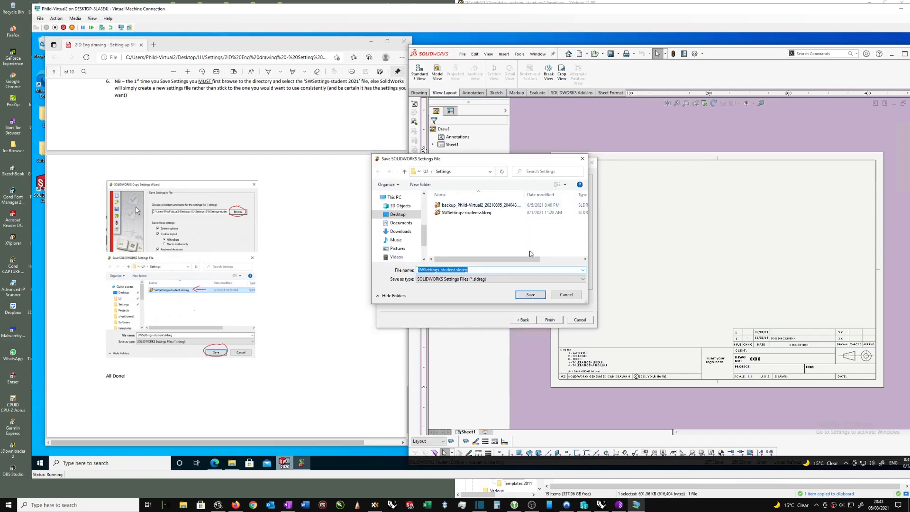
pyautogui.moveTo(518, 163); pyautogui.dragTo(577, 147)
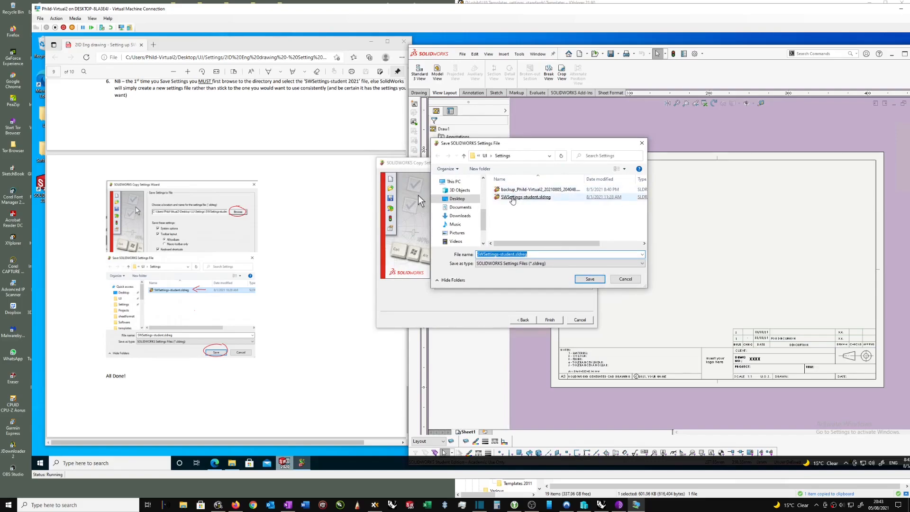
pyautogui.doubleClick(512, 198)
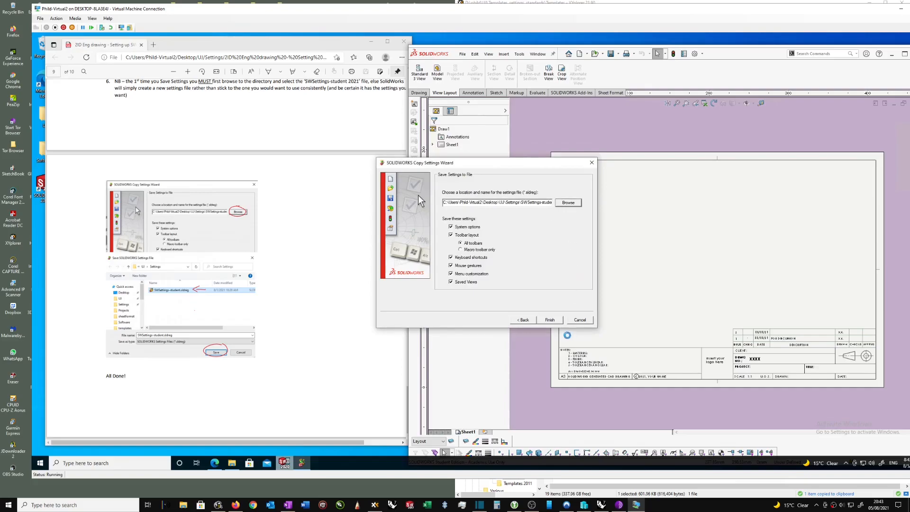
pyautogui.click(551, 321)
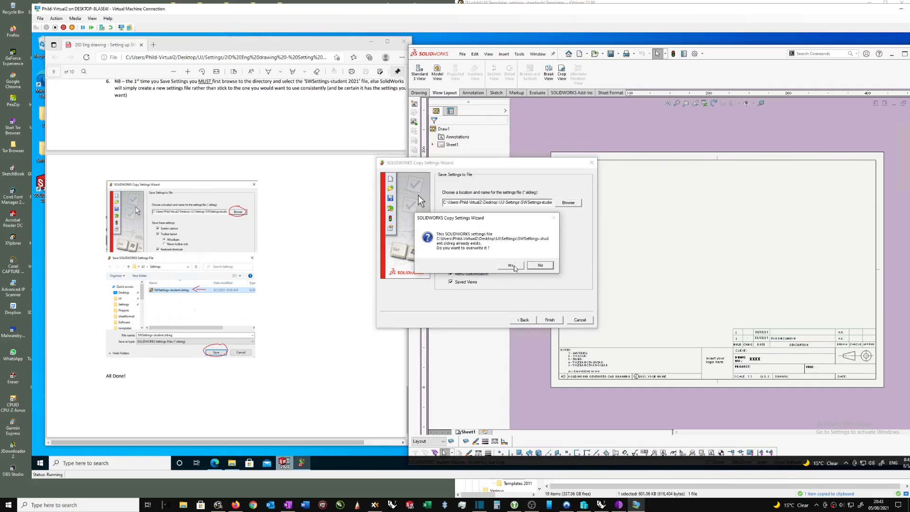
pyautogui.click(512, 266)
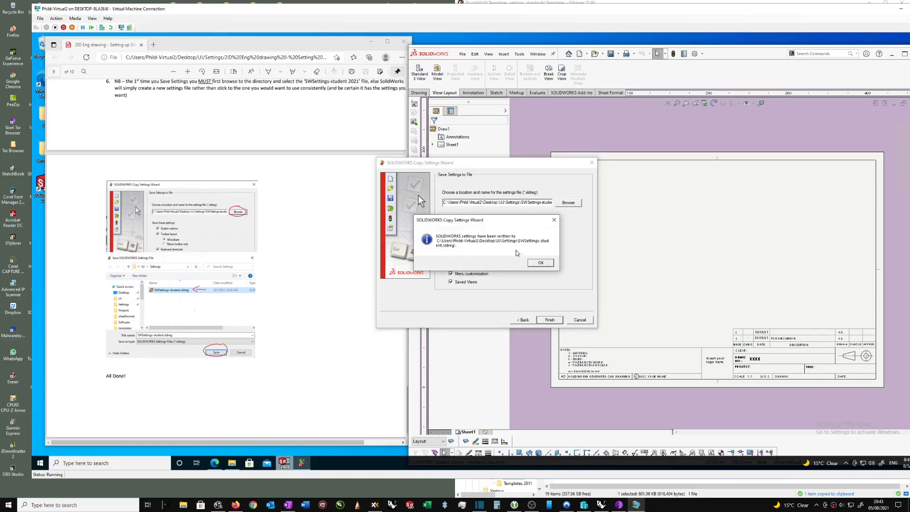
pyautogui.click(540, 262)
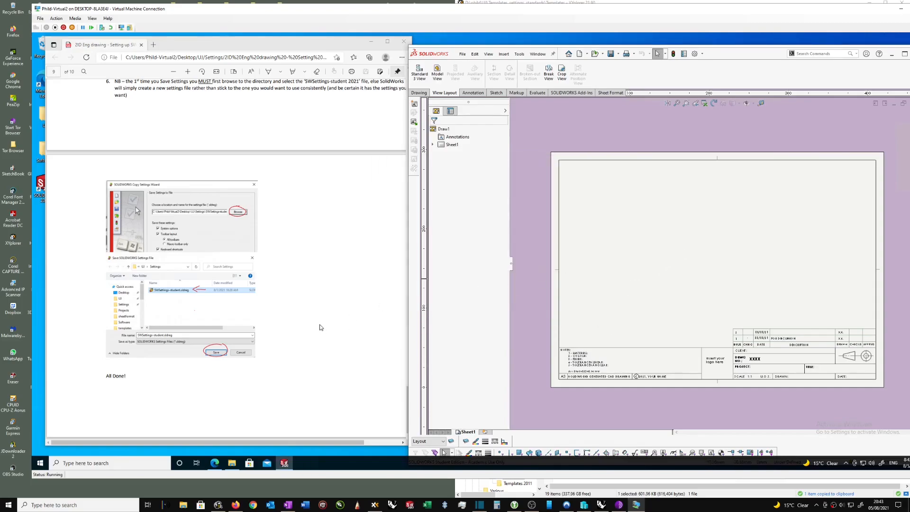
pyautogui.click(302, 324)
pyautogui.scroll(6, 301, 324)
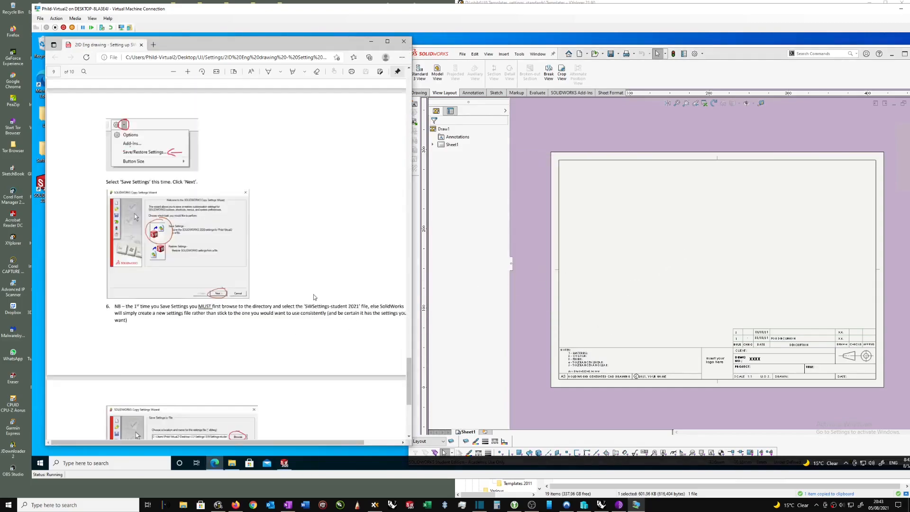
pyautogui.click(719, 247)
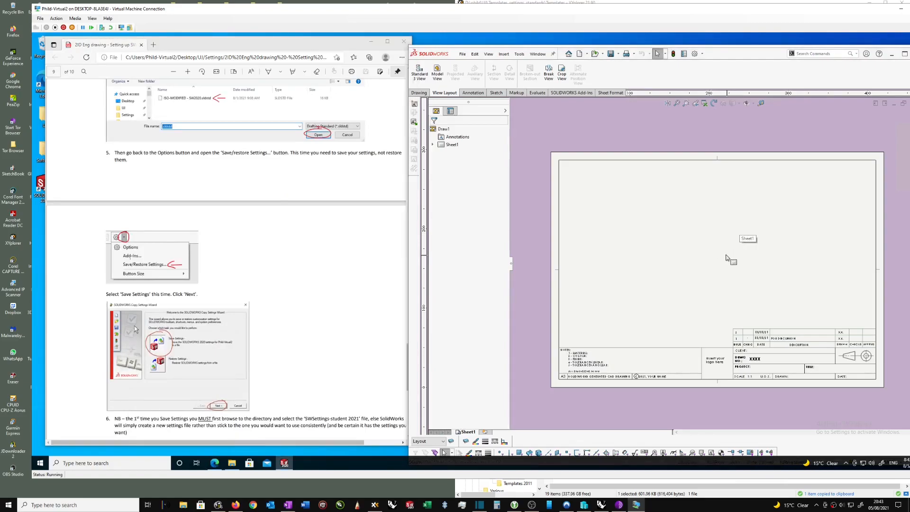